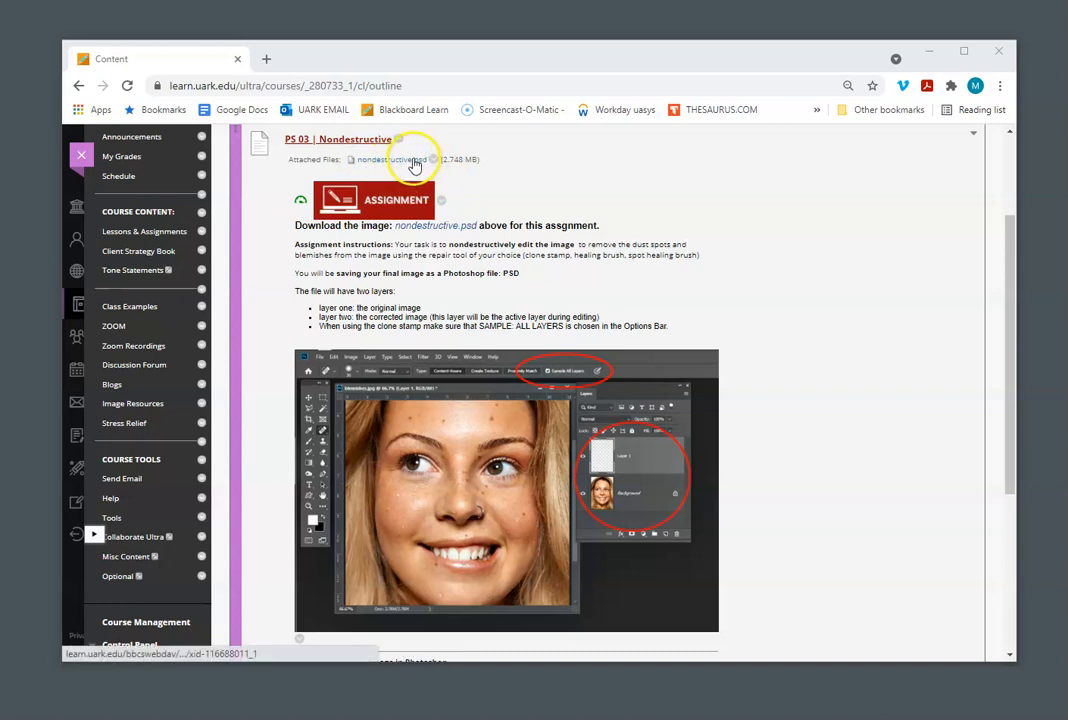
pyautogui.rightClick(410, 163)
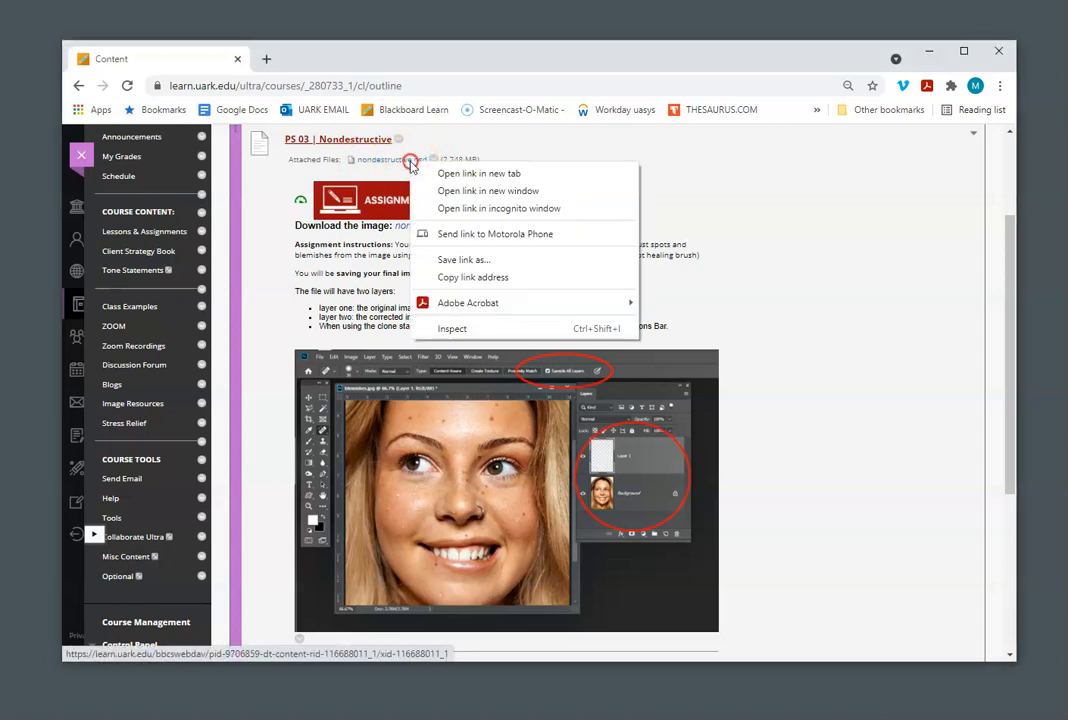
pyautogui.click(468, 259)
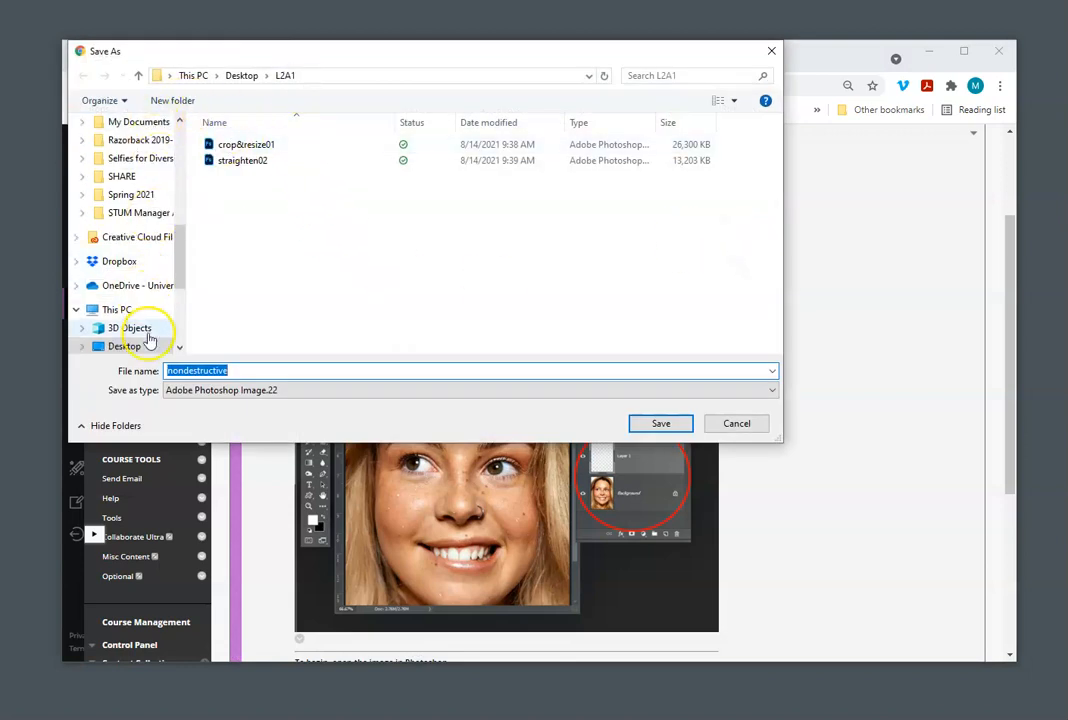
pyautogui.click(124, 347)
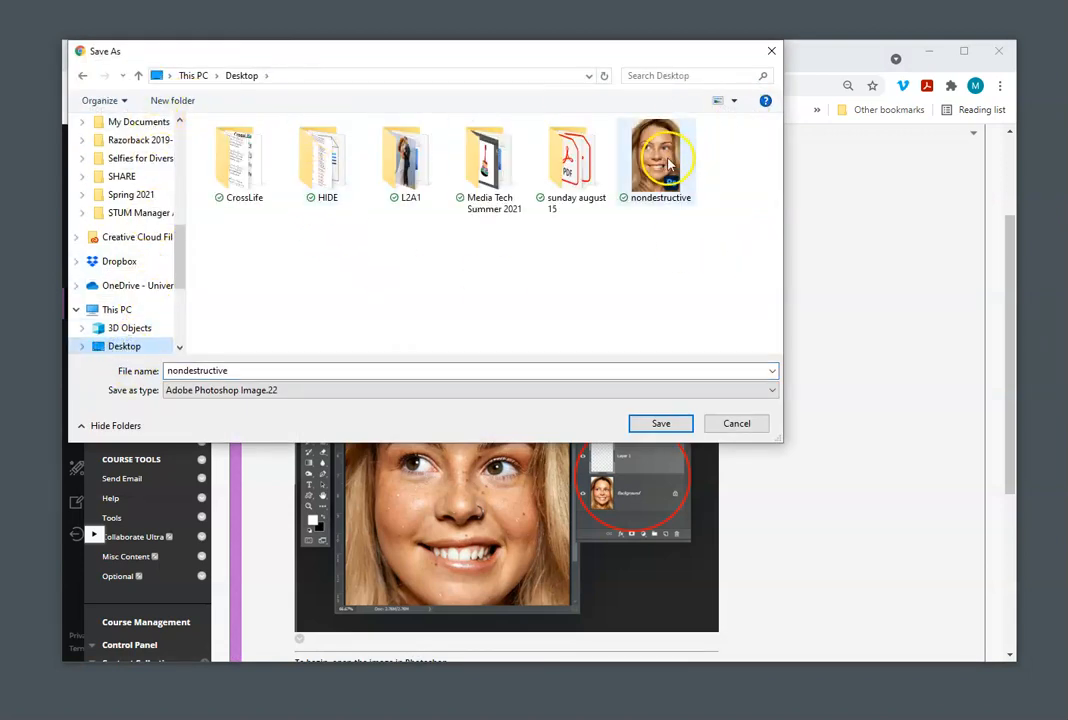
pyautogui.click(740, 426)
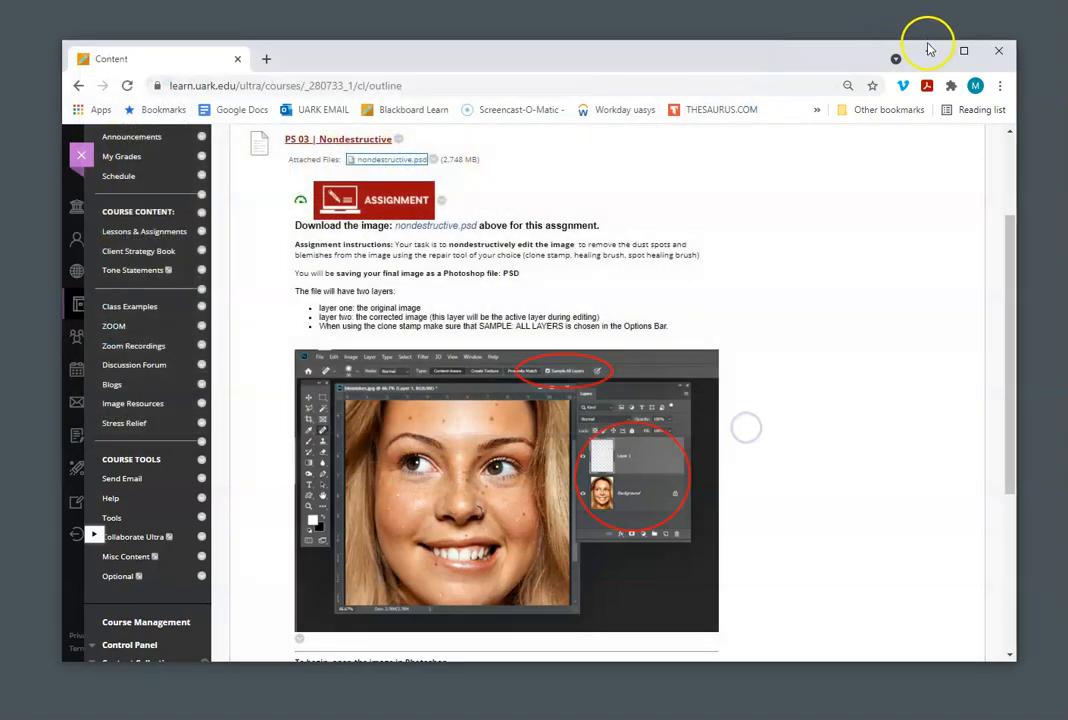
# Step: Minimize the browser, switch to Photoshop and open nondestructive.psd from the Desktop folder
pyautogui.click(928, 49)
pyautogui.click(470, 240)
pyautogui.click(567, 241)
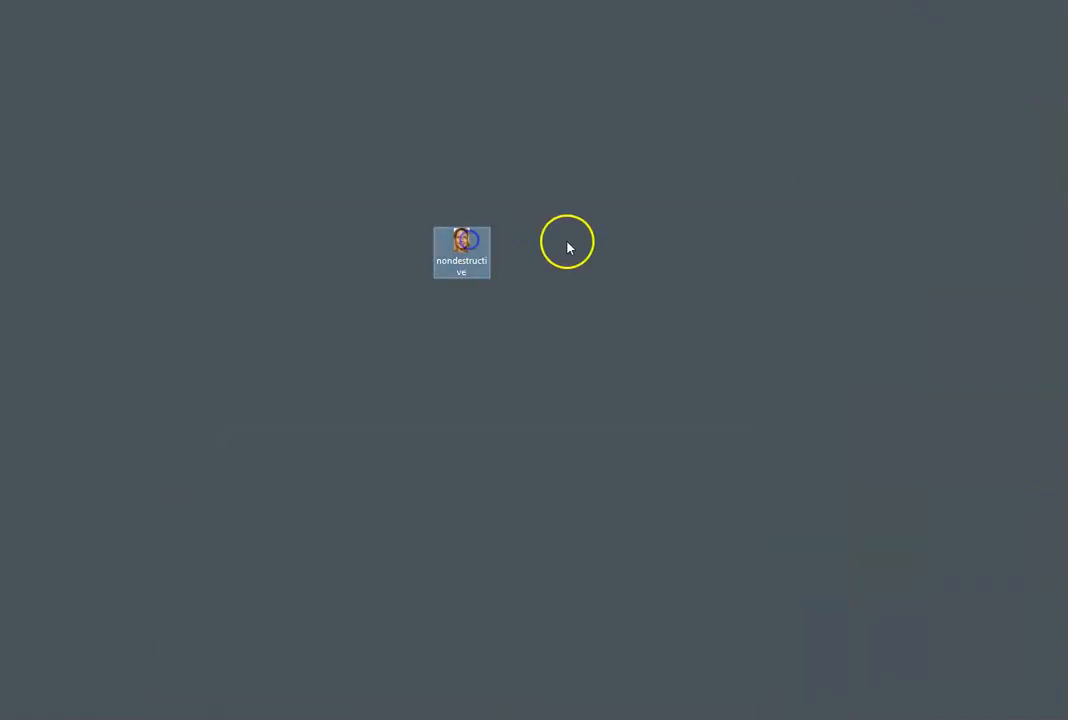
pyautogui.click(610, 718)
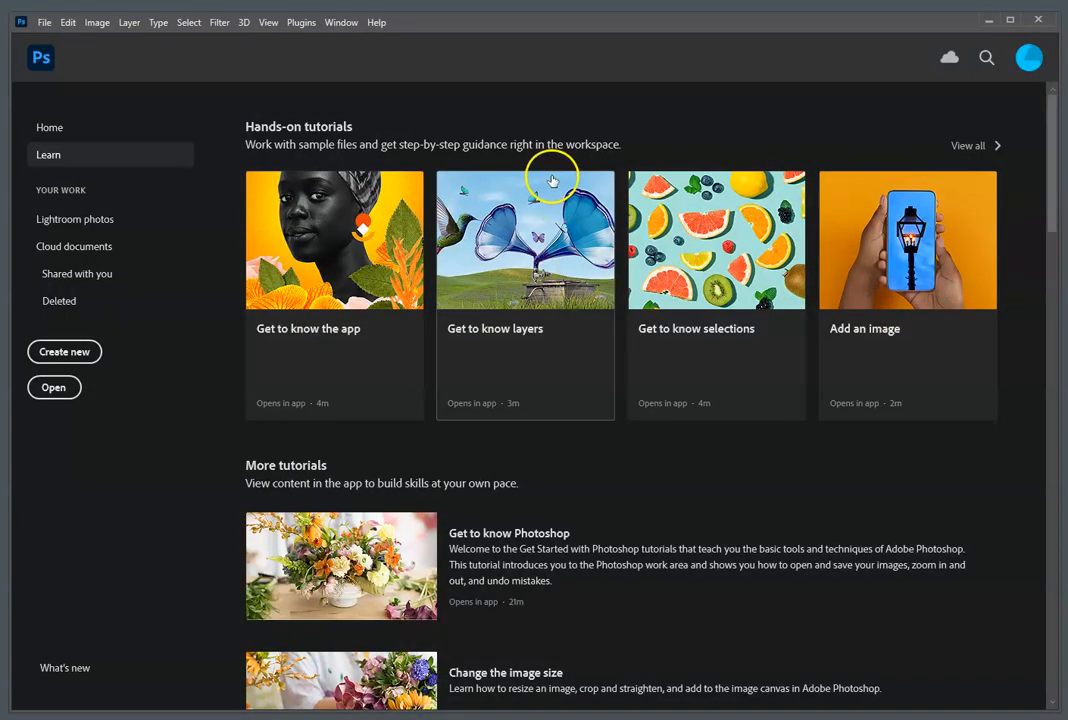
pyautogui.click(54, 387)
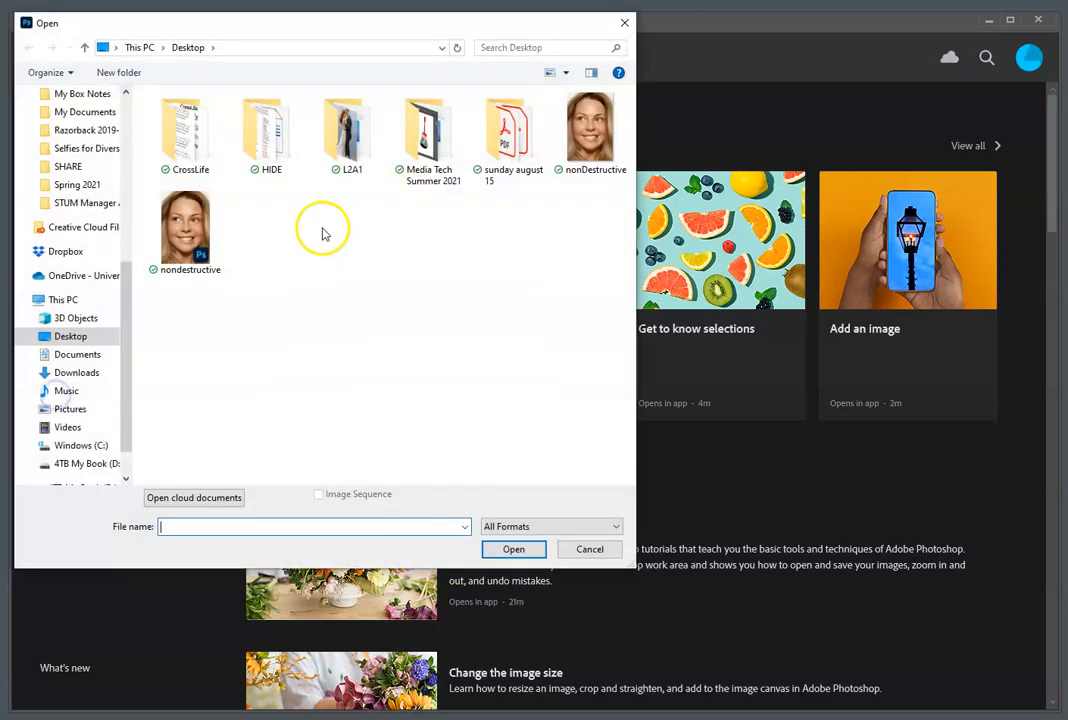
pyautogui.click(185, 232)
pyautogui.click(513, 549)
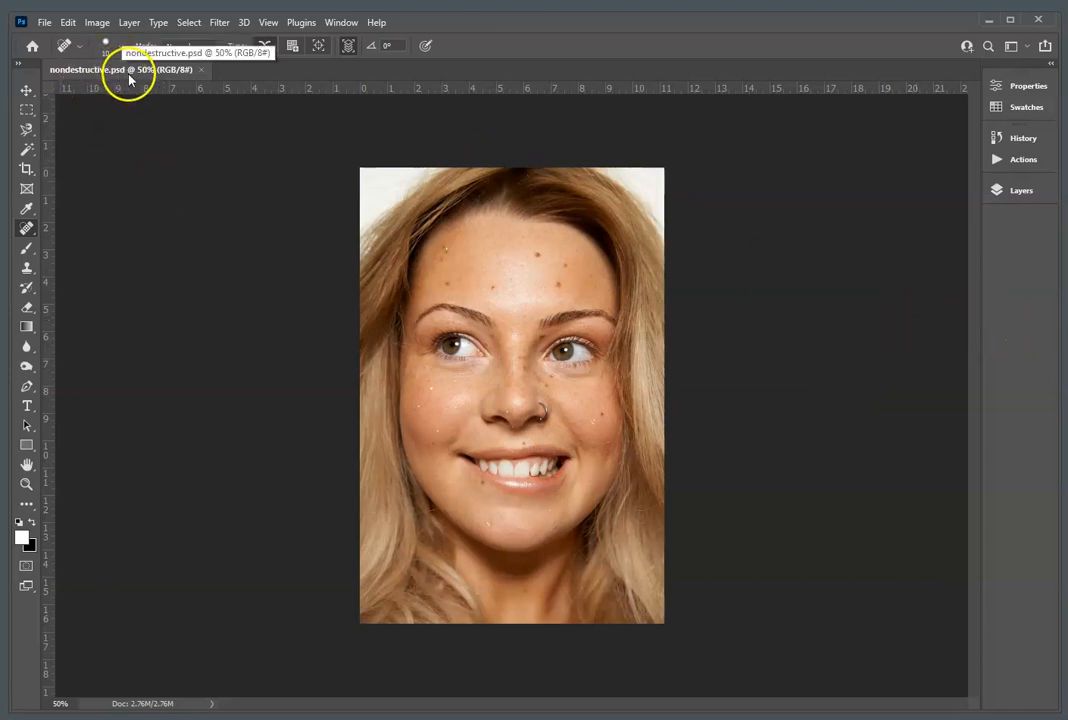
# Step: Set the workspace to Essentials (Default)
pyautogui.click(350, 30)
pyautogui.moveTo(360, 53)
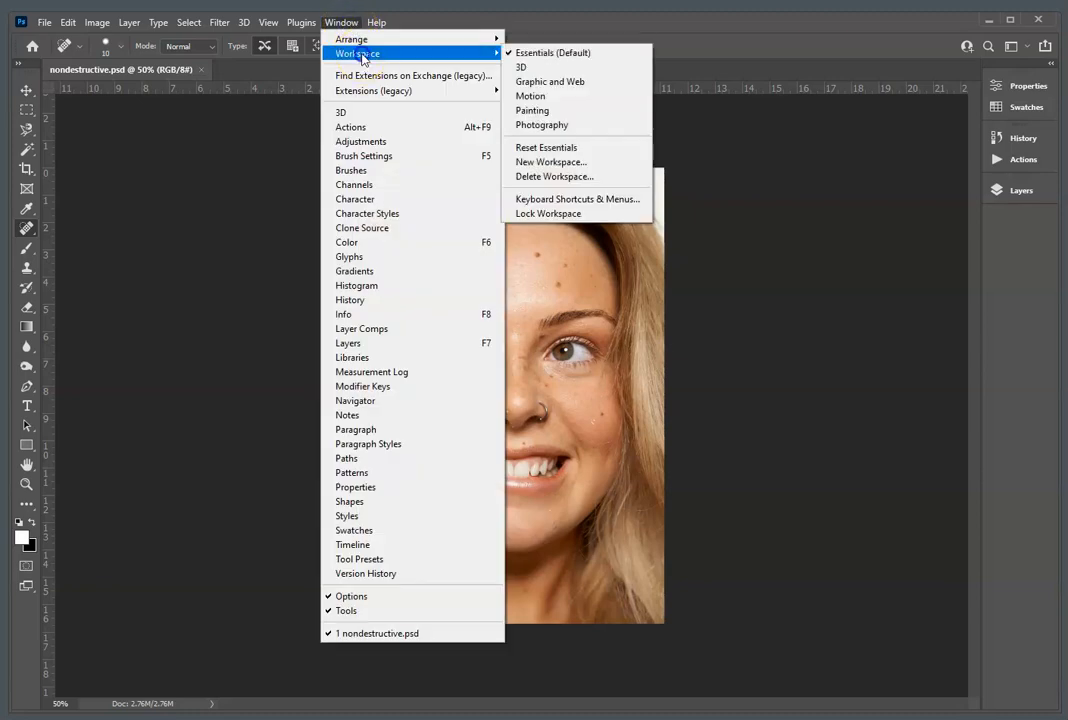
pyautogui.click(577, 57)
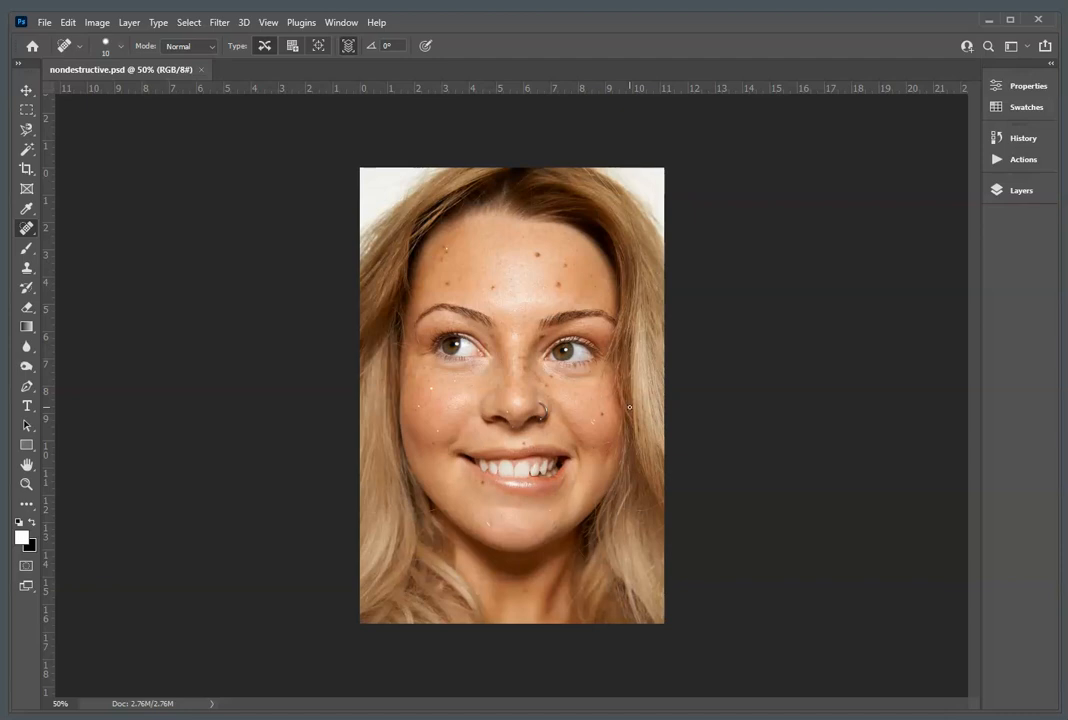
# Step: Convert the locked Background into a regular layer and add a new empty layer above it, keeping the empty layer active
pyautogui.click(1032, 196)
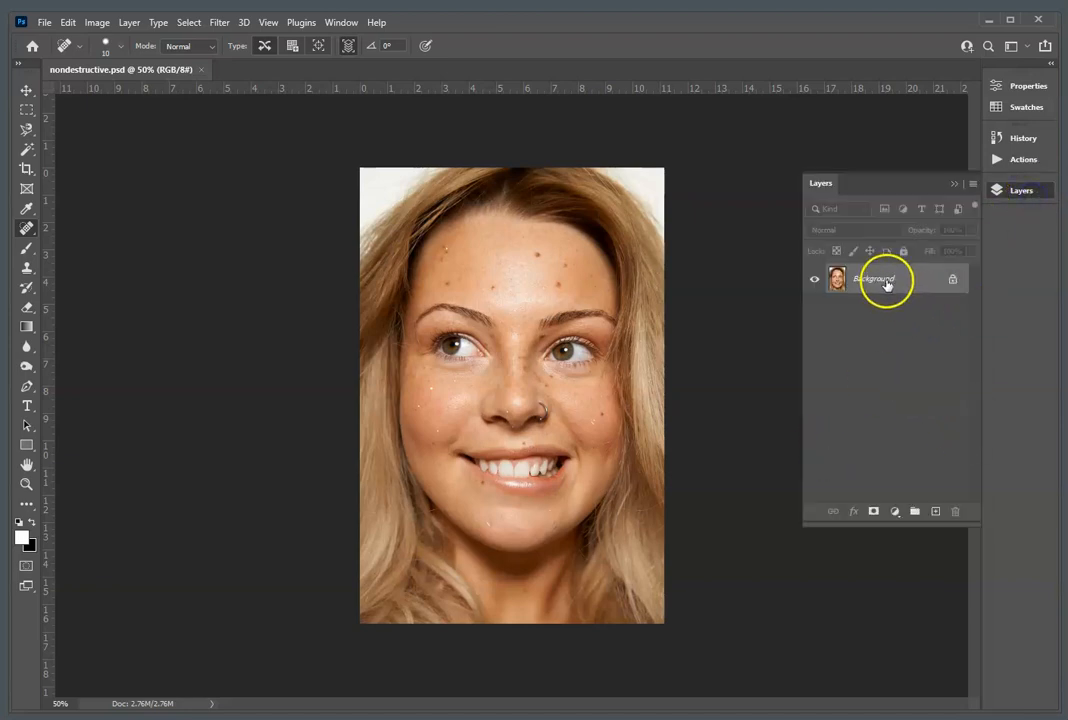
pyautogui.doubleClick(855, 280)
pyautogui.click(810, 214)
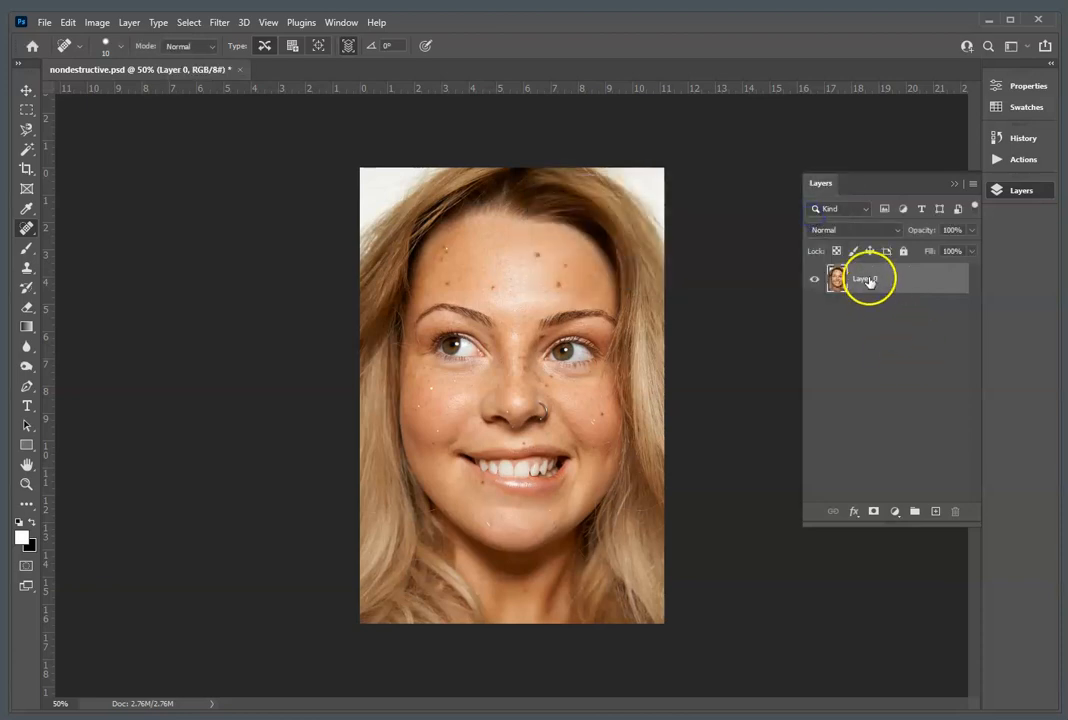
pyautogui.click(936, 513)
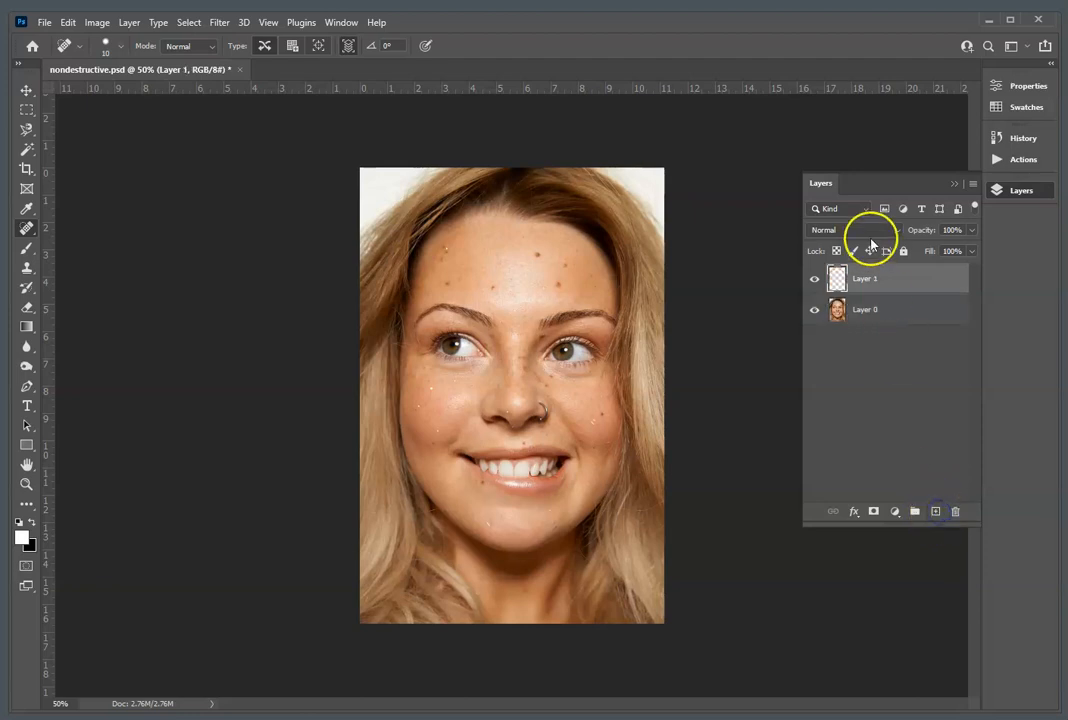
pyautogui.click(880, 279)
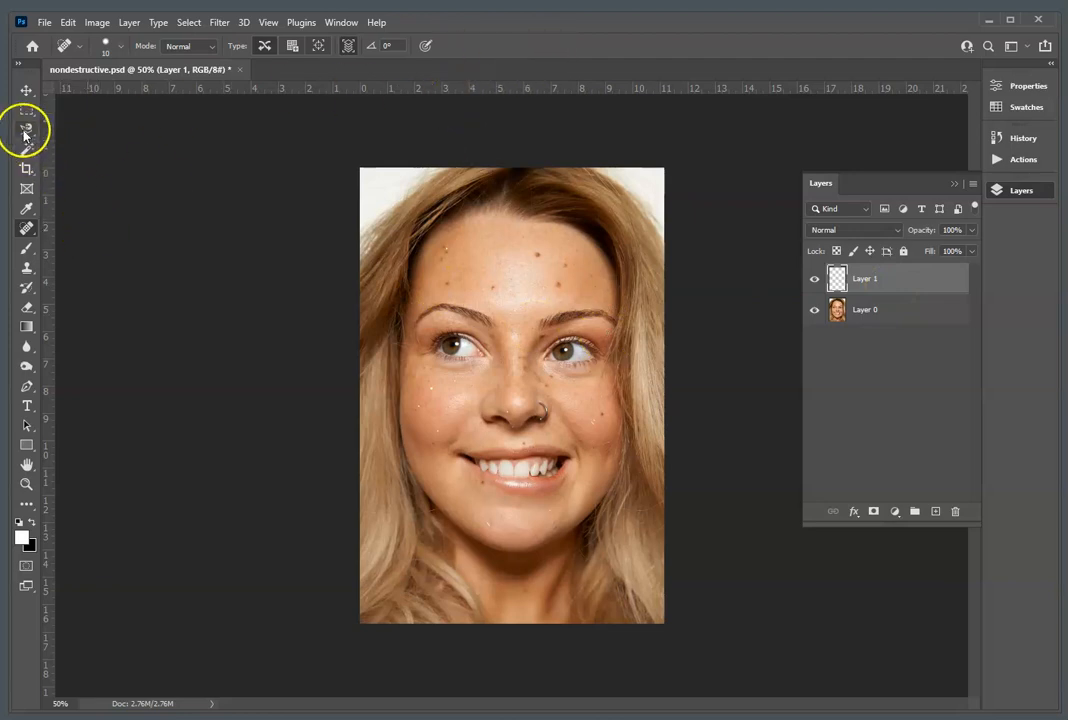
# Step: Set up the Spot Healing Brush with a size of 20 px and a hardness of 2%
pyautogui.click(26, 231)
pyautogui.moveTo(26, 231)
pyautogui.mouseDown()
pyautogui.moveTo(107, 222)
pyautogui.moveTo(118, 250)
pyautogui.moveTo(145, 227)
pyautogui.moveTo(145, 288)
pyautogui.moveTo(136, 240)
pyautogui.moveTo(112, 229)
pyautogui.moveTo(122, 238)
pyautogui.mouseUp()
pyautogui.moveTo(535, 271)
pyautogui.mouseDown()
pyautogui.moveTo(529, 257)
pyautogui.moveTo(522, 264)
pyautogui.mouseUp()
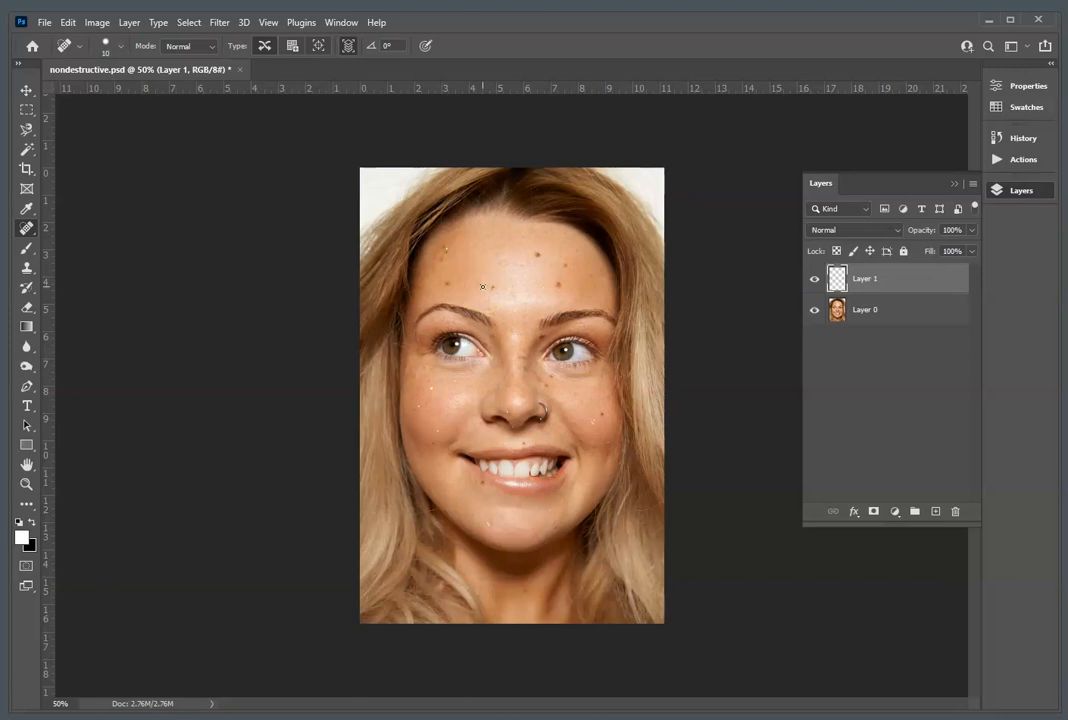
pyautogui.press('space')
pyautogui.hotkey('ctrl', 'space')
pyautogui.moveTo(454, 240); pyautogui.dragTo(518, 318)
pyautogui.moveTo(583, 382); pyautogui.dragTo(471, 305)
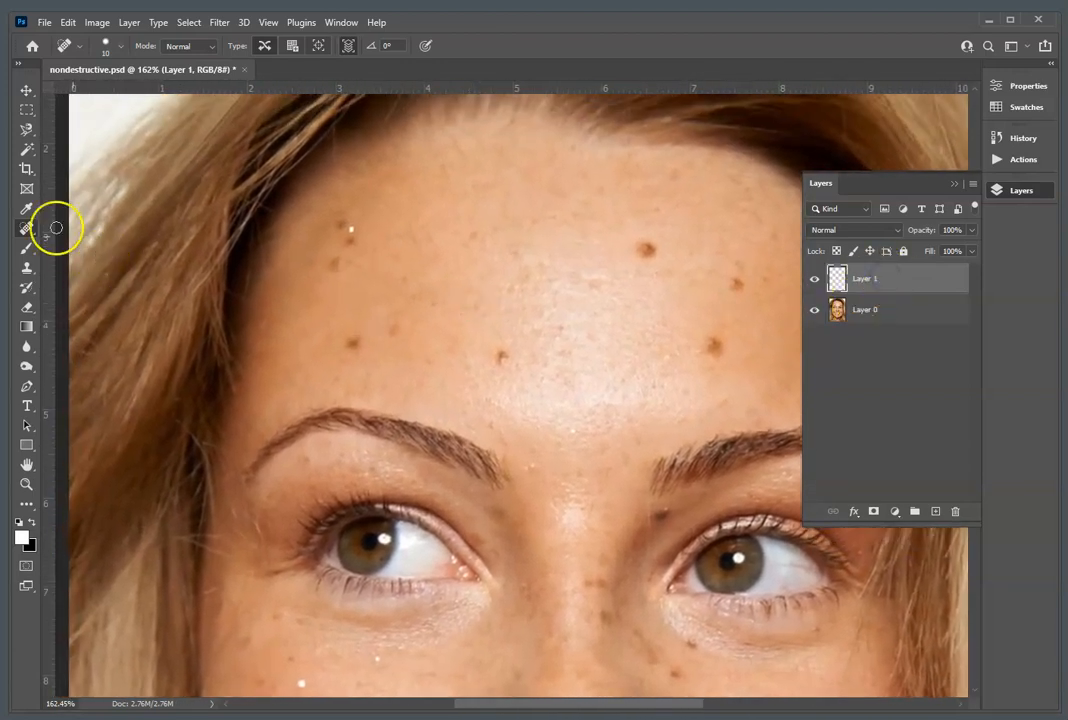
pyautogui.moveTo(28, 229); pyautogui.dragTo(81, 233)
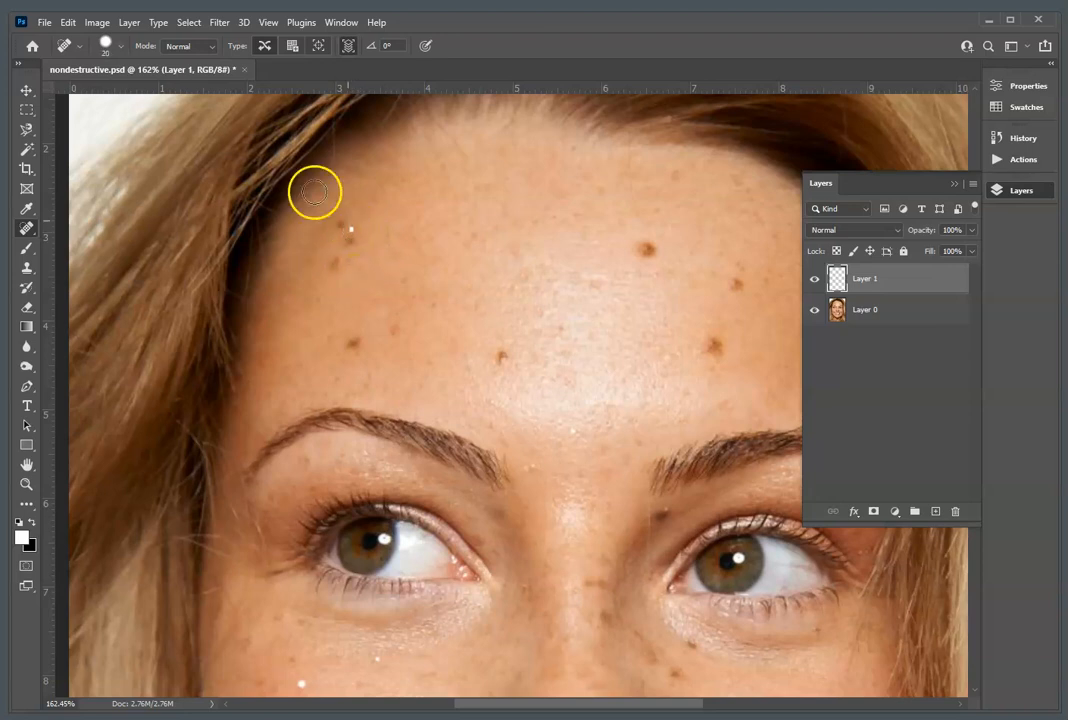
pyautogui.click(120, 46)
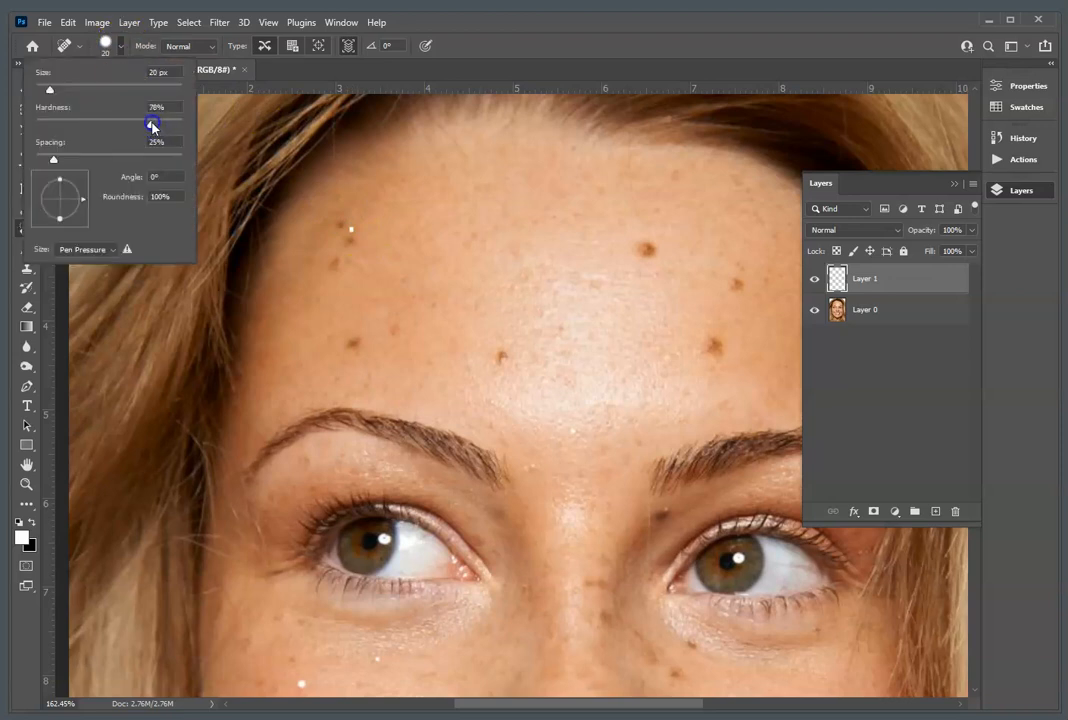
pyautogui.moveTo(36, 124); pyautogui.dragTo(38, 124)
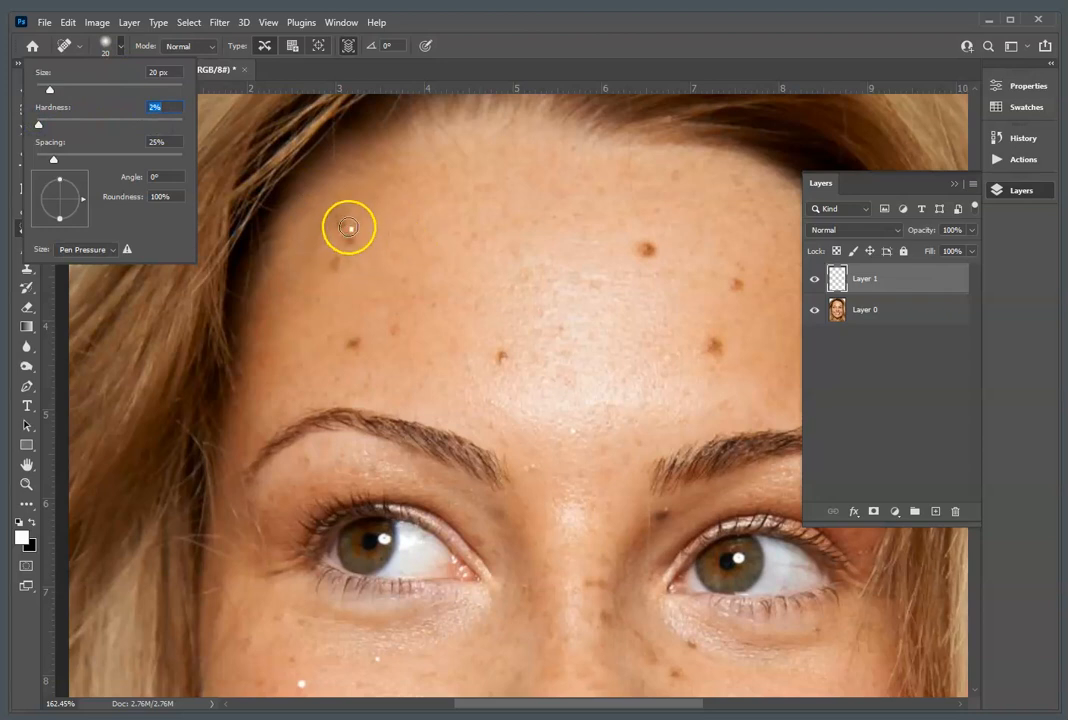
pyautogui.click(495, 78)
# Step: Heal the dark spots and the white speck across the forehead on the empty layer, and compare the image with that layer hidden
pyautogui.moveTo(348, 229); pyautogui.dragTo(360, 234)
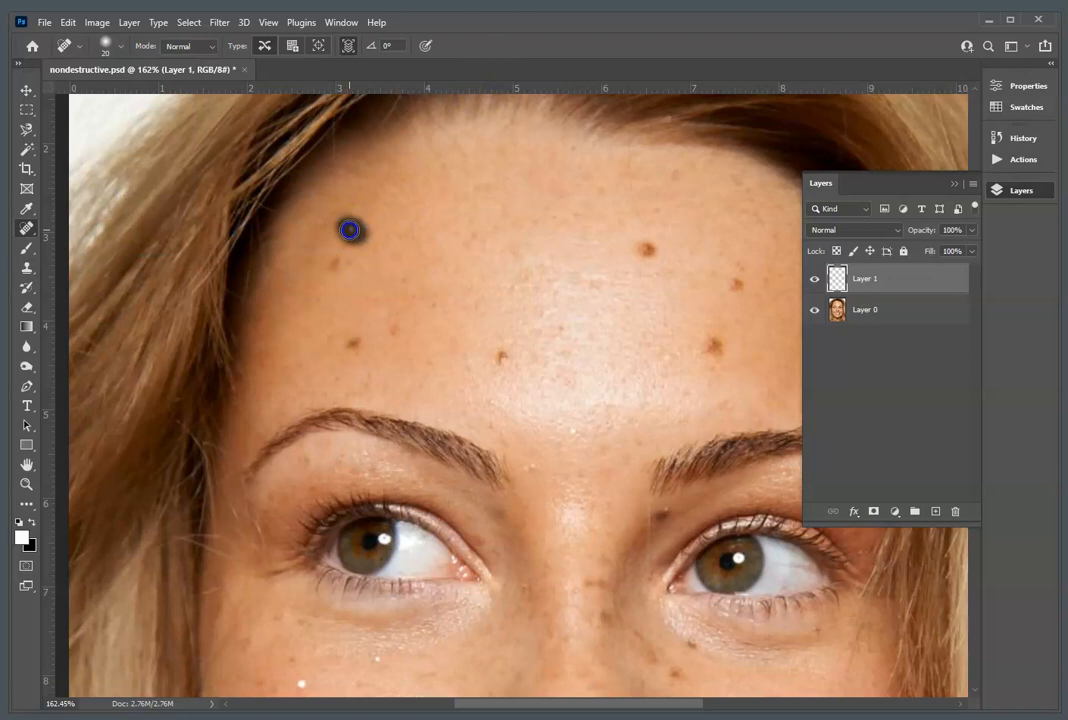
pyautogui.moveTo(349, 230)
pyautogui.mouseDown()
pyautogui.moveTo(336, 260)
pyautogui.moveTo(340, 223)
pyautogui.mouseUp()
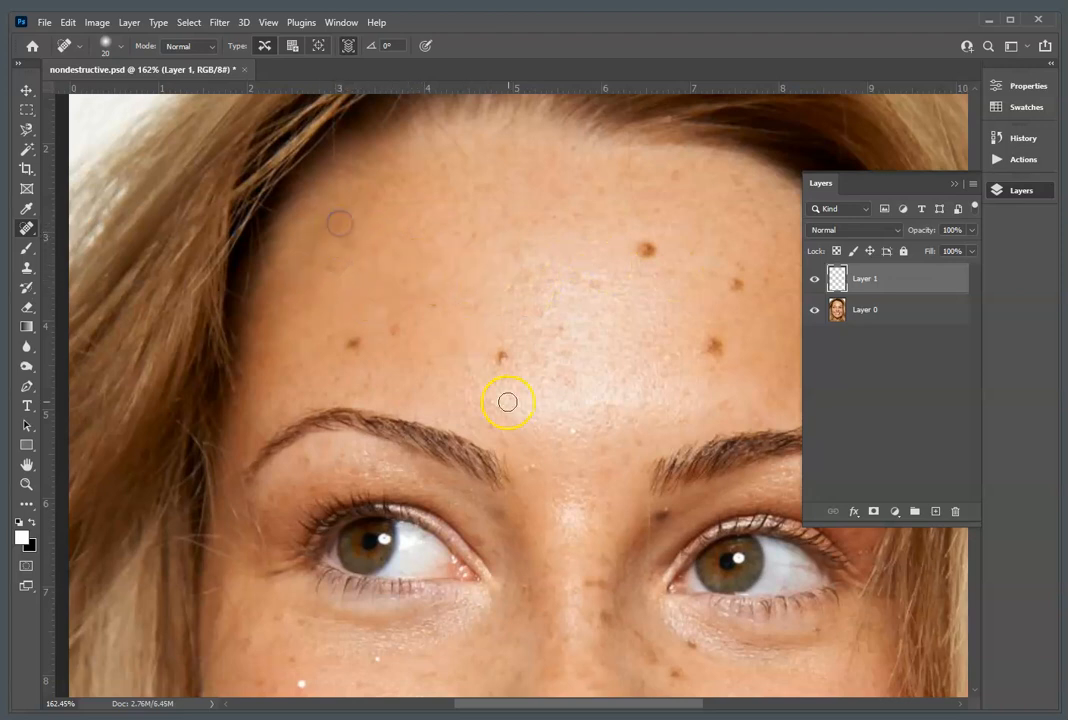
pyautogui.moveTo(501, 355); pyautogui.dragTo(505, 359)
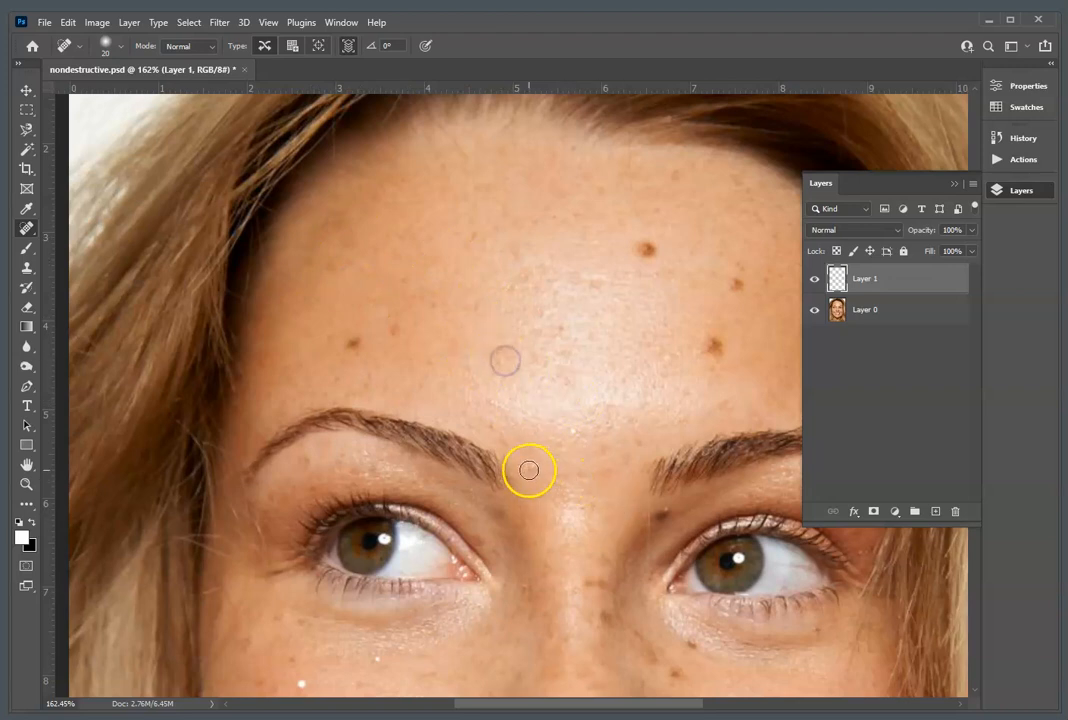
pyautogui.moveTo(713, 339); pyautogui.dragTo(713, 339)
pyautogui.moveTo(732, 286); pyautogui.dragTo(743, 288)
pyautogui.moveTo(718, 343); pyautogui.dragTo(715, 348)
pyautogui.moveTo(646, 255)
pyautogui.mouseDown()
pyautogui.moveTo(657, 249)
pyautogui.moveTo(642, 238)
pyautogui.mouseUp()
pyautogui.click(393, 333)
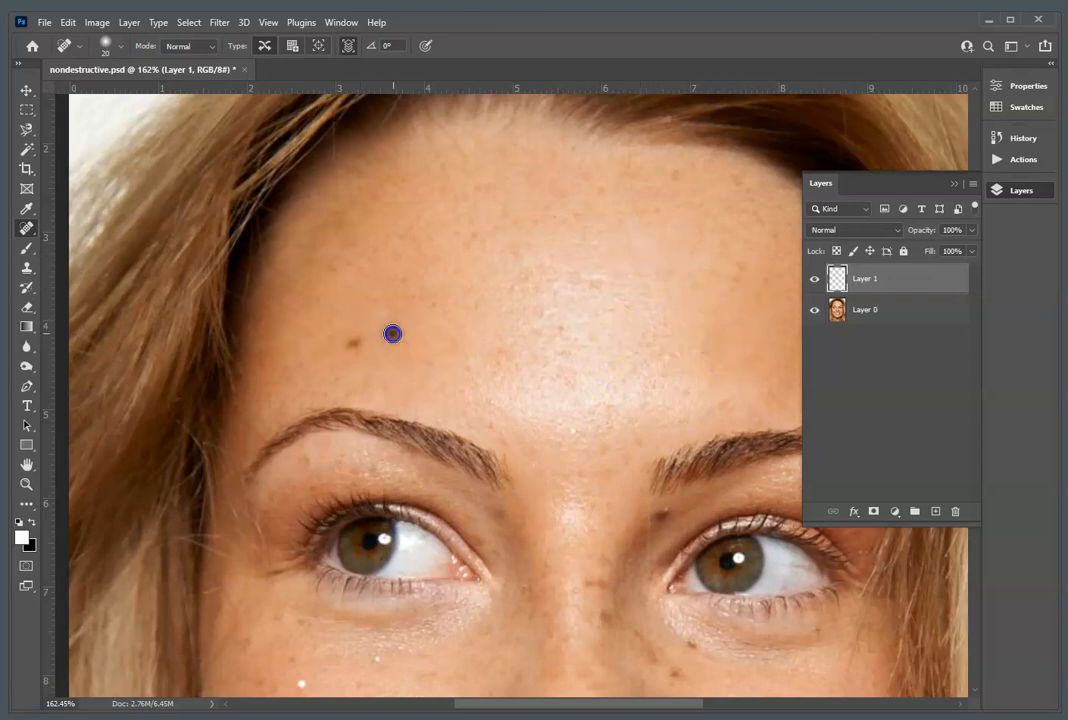
pyautogui.click(356, 344)
pyautogui.click(815, 280)
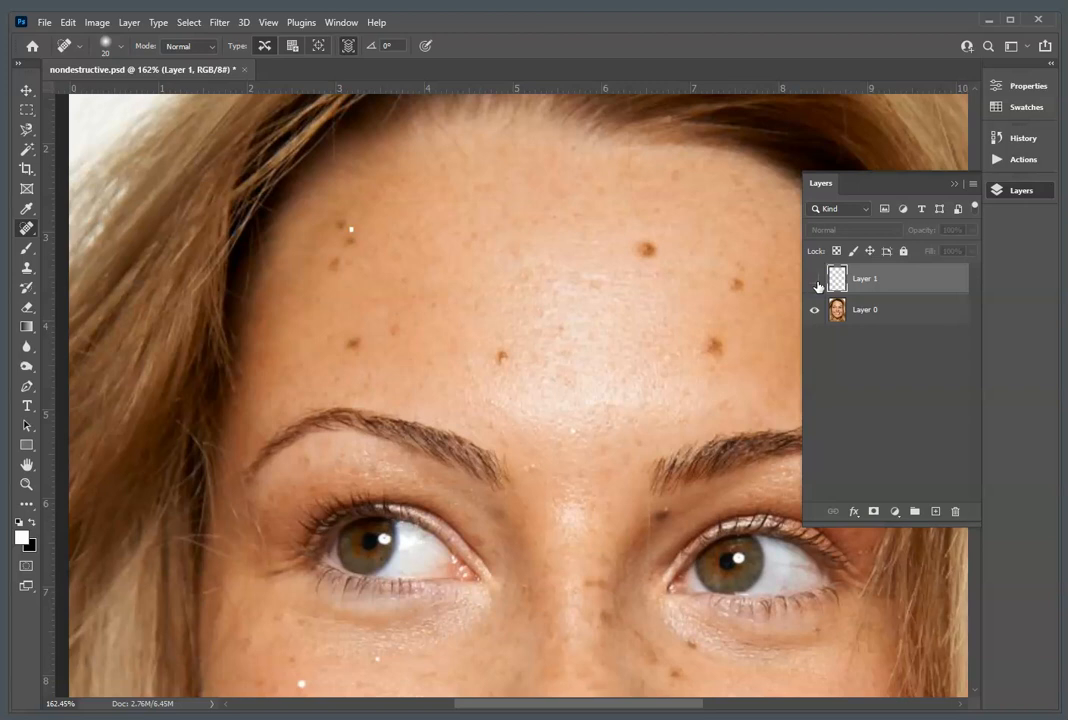
pyautogui.click(815, 282)
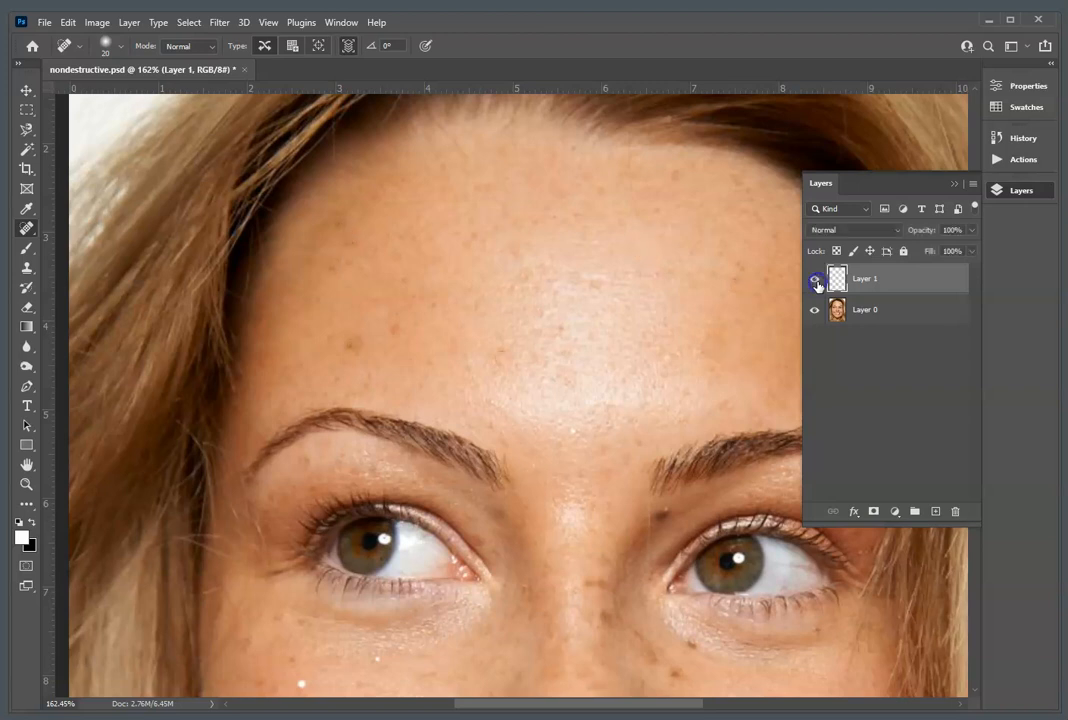
# Step: Heal the blemishes and white specks around the eye and on the cheek beside the nose ring
pyautogui.keyDown('alt'); pyautogui.click(616, 507); pyautogui.keyUp('alt')
pyautogui.moveTo(613, 456)
pyautogui.keyDown('ctrl'); pyautogui.mouseDown()
pyautogui.moveTo(666, 527)
pyautogui.moveTo(613, 379)
pyautogui.moveTo(586, 409)
pyautogui.mouseUp(); pyautogui.keyUp('ctrl')
pyautogui.moveTo(627, 530); pyautogui.dragTo(642, 548)
pyautogui.moveTo(754, 570); pyautogui.dragTo(763, 517)
pyautogui.moveTo(831, 604); pyautogui.dragTo(794, 607)
pyautogui.moveTo(785, 638)
pyautogui.mouseDown()
pyautogui.moveTo(776, 683)
pyautogui.moveTo(760, 682)
pyautogui.mouseUp()
pyautogui.click(804, 663)
pyautogui.moveTo(488, 667); pyautogui.dragTo(482, 654)
pyautogui.click(665, 637)
# Step: Remove the nose ring and the white speck below the nose with the healing brush, using a 10 px size for the remnants
pyautogui.keyDown('ctrl'); pyautogui.click(610, 640); pyautogui.keyUp('ctrl')
pyautogui.keyDown('ctrl'); pyautogui.click(612, 642); pyautogui.keyUp('ctrl')
pyautogui.moveTo(618, 648)
pyautogui.mouseDown()
pyautogui.moveTo(608, 477)
pyautogui.moveTo(590, 453)
pyautogui.moveTo(616, 496)
pyautogui.moveTo(601, 465)
pyautogui.moveTo(614, 491)
pyautogui.moveTo(570, 443)
pyautogui.moveTo(597, 455)
pyautogui.moveTo(618, 502)
pyautogui.moveTo(579, 534)
pyautogui.moveTo(589, 548)
pyautogui.moveTo(577, 540)
pyautogui.mouseUp()
pyautogui.press('[')
pyautogui.press('[')
pyautogui.press(']')
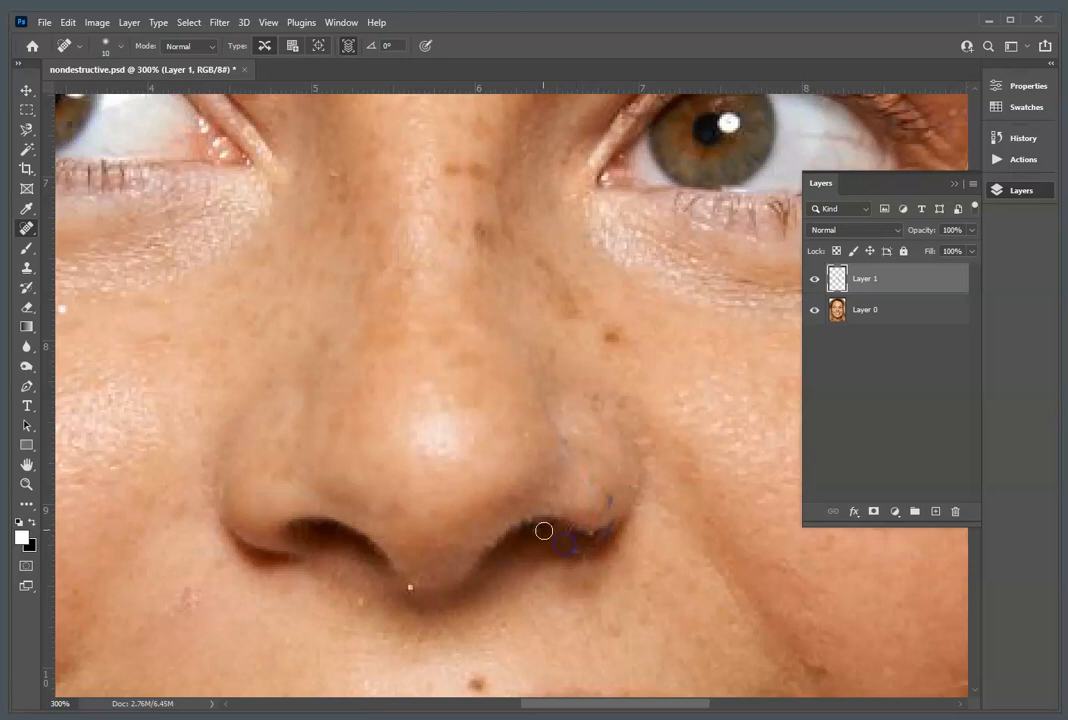
pyautogui.moveTo(601, 527); pyautogui.dragTo(603, 525)
pyautogui.click(603, 532)
pyautogui.click(412, 589)
# Step: Enlarge the healing brush to 30 px and remove the remaining white specks on the cheek and chin
pyautogui.keyDown('alt'); pyautogui.click(444, 488); pyautogui.keyUp('alt')
pyautogui.keyDown('alt'); pyautogui.click(447, 482); pyautogui.keyUp('alt')
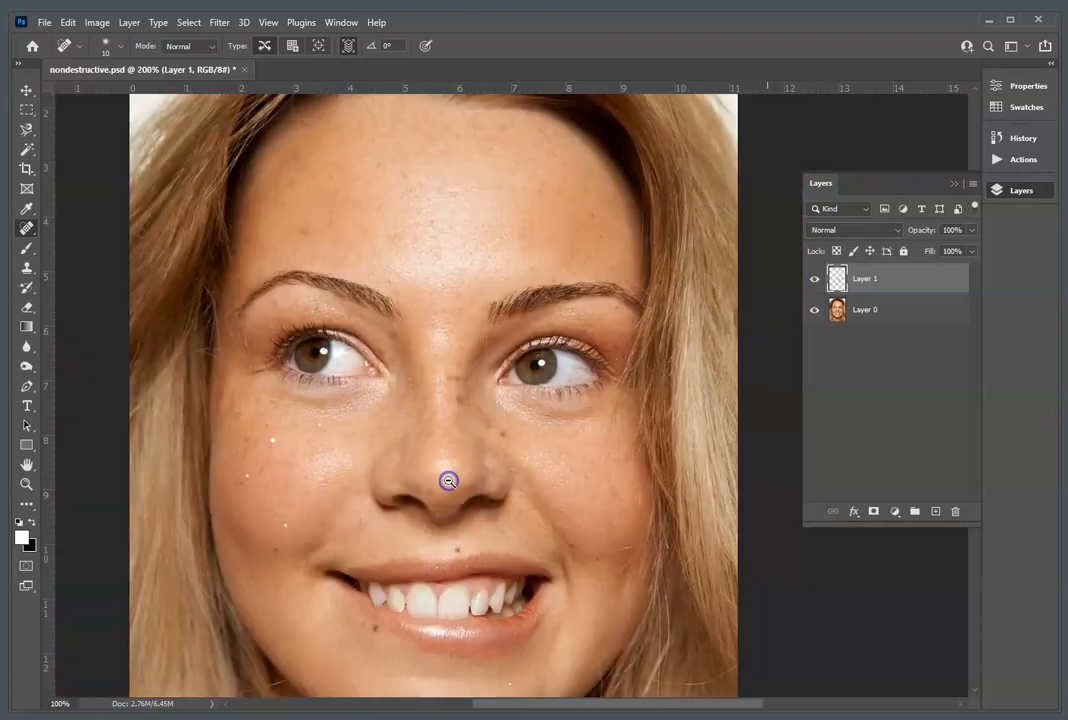
pyautogui.keyDown('alt'); pyautogui.click(448, 481); pyautogui.keyUp('alt')
pyautogui.keyDown('alt'); pyautogui.click(450, 481); pyautogui.keyUp('alt')
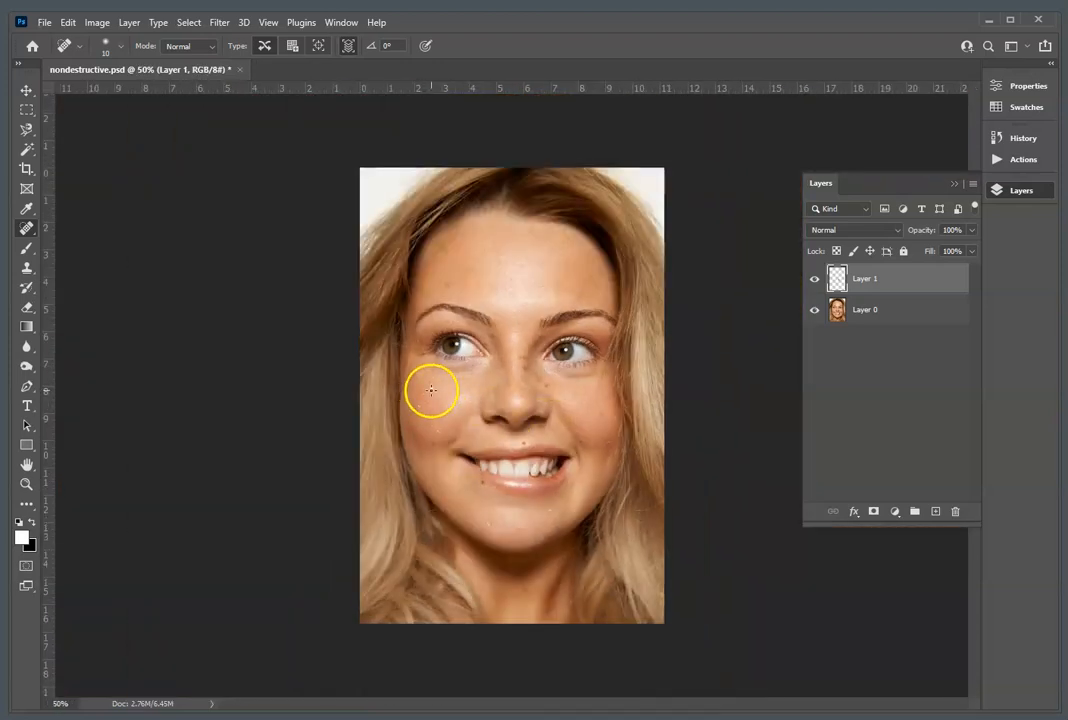
pyautogui.press(']')
pyautogui.press(']')
pyautogui.click(420, 405)
pyautogui.click(438, 432)
pyautogui.click(486, 520)
pyautogui.click(552, 508)
pyautogui.moveTo(441, 432); pyautogui.dragTo(432, 403)
pyautogui.click(452, 382)
# Step: Compare the portrait with the retouching layer hidden and shown, and inspect the original and retouching layers
pyautogui.click(813, 279)
pyautogui.click(813, 280)
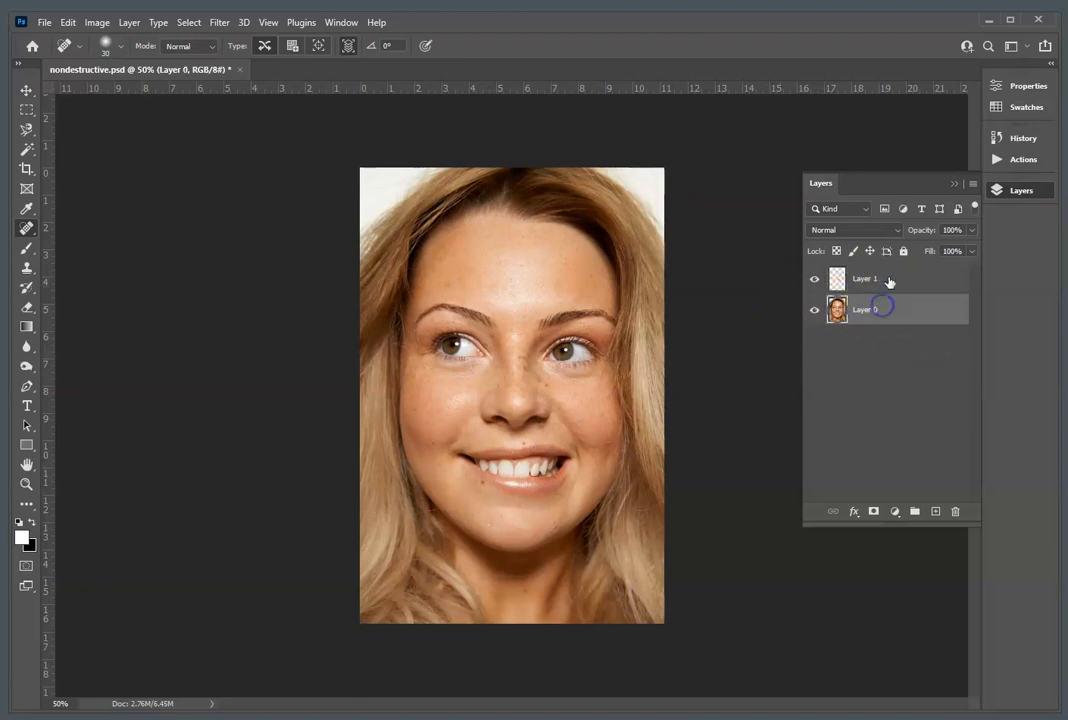
pyautogui.click(877, 307)
pyautogui.click(885, 282)
pyautogui.click(889, 305)
pyautogui.click(887, 280)
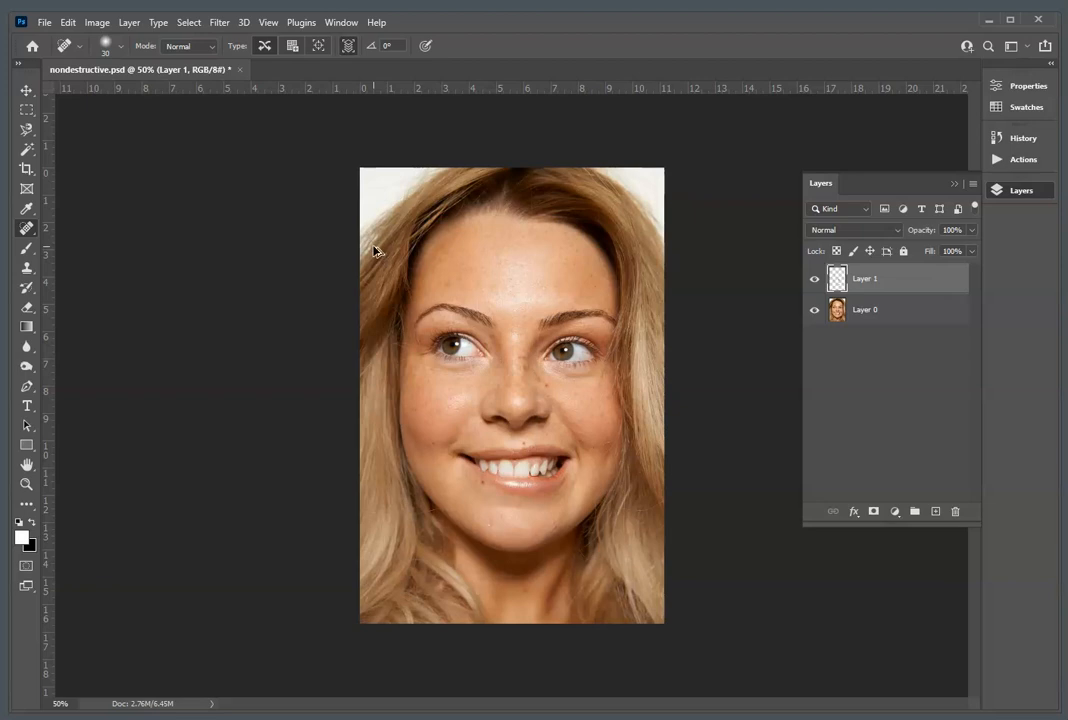
# Step: Stamp all visible layers into a new merged layer on top and hide the two layers beneath it
pyautogui.hotkey('ctrl', 'shift', 'alt', 'e')
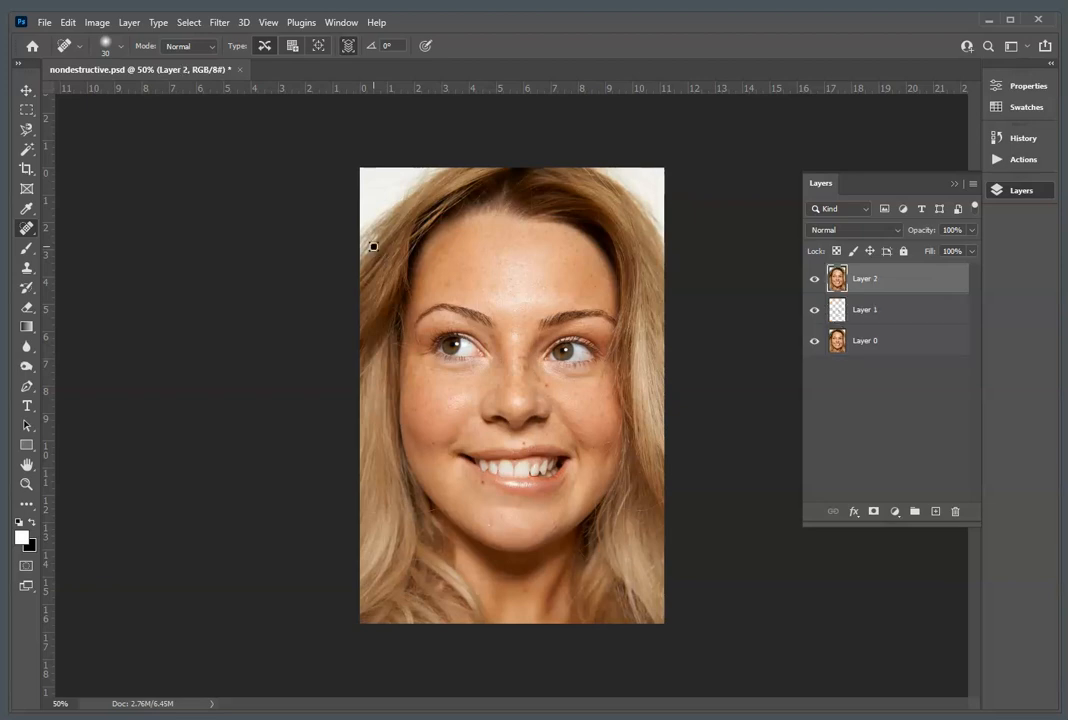
pyautogui.click(815, 280)
pyautogui.click(815, 280)
pyautogui.click(815, 310)
pyautogui.click(815, 341)
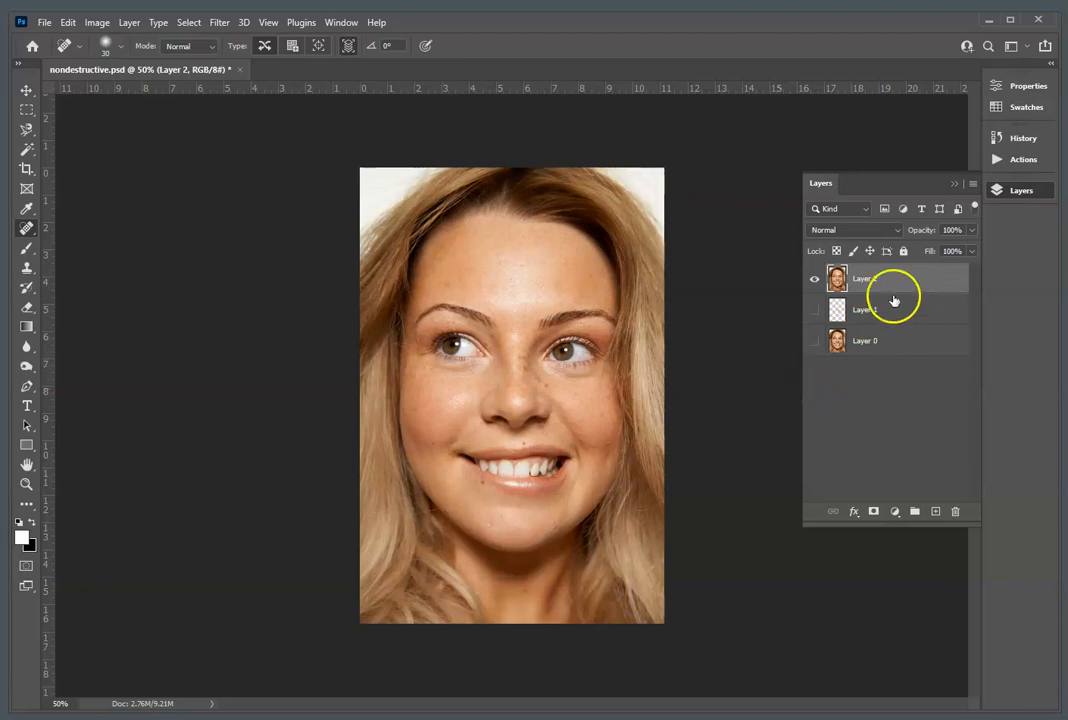
# Step: Undo the layer visibility changes and the stamped merged layer, and keep the retouching layer selected
pyautogui.hotkey('ctrl', 'z')
pyautogui.hotkey('ctrl', 'z')
pyautogui.hotkey('ctrl', 'z')
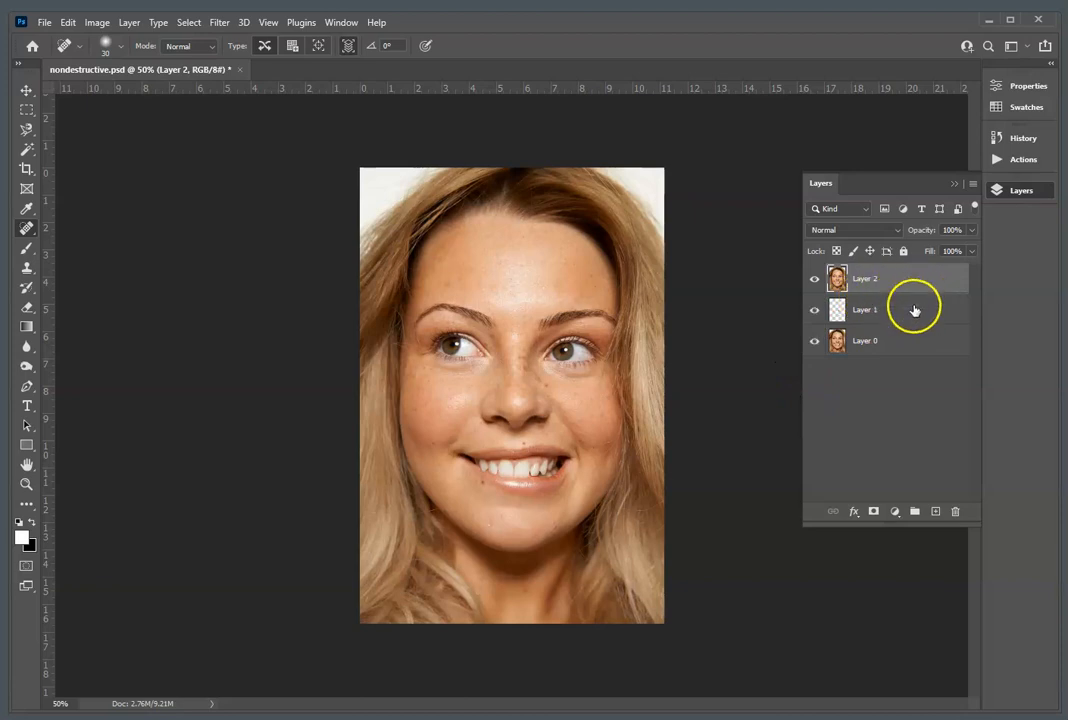
pyautogui.hotkey('ctrl', 'z')
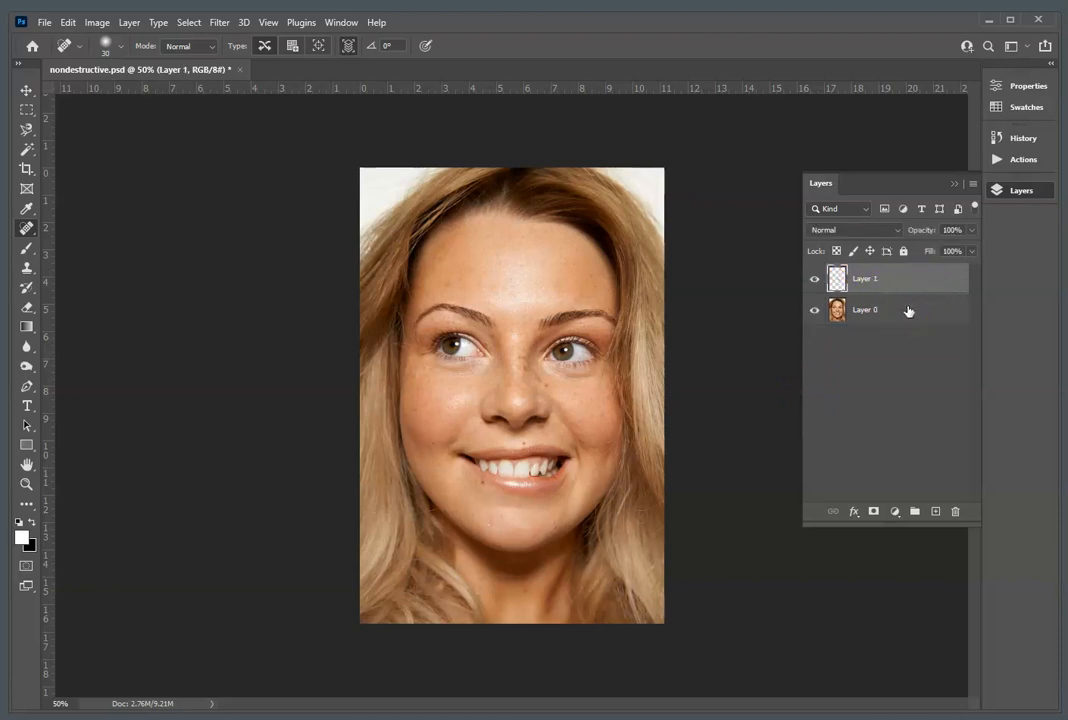
pyautogui.click(890, 284)
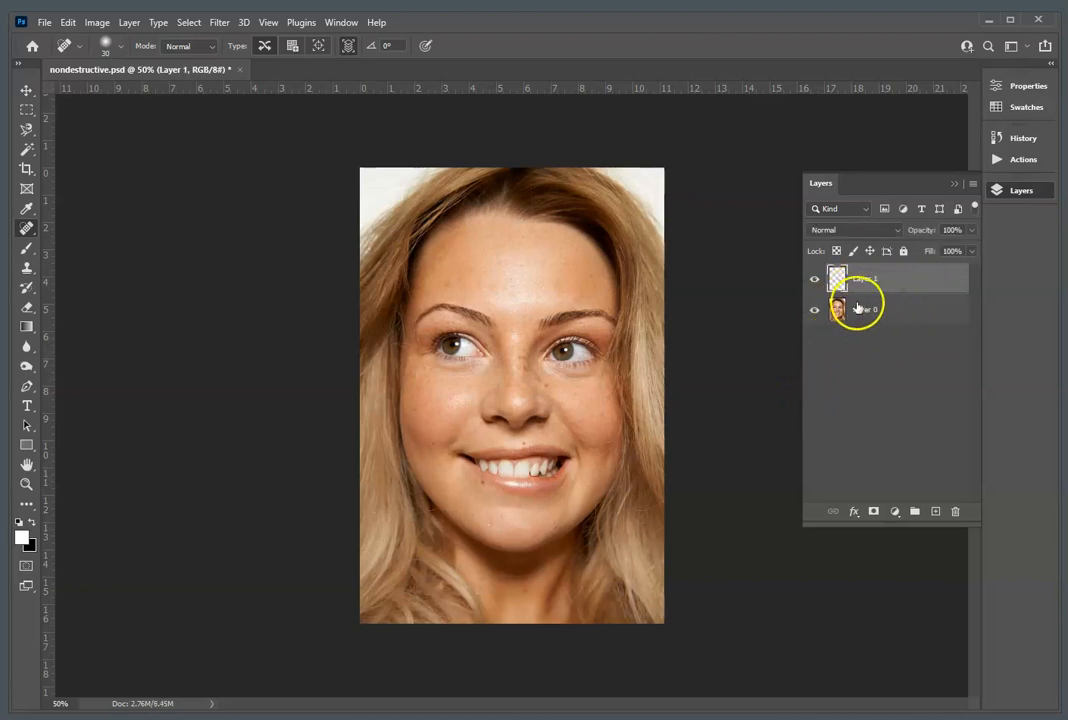
# Step: Stamp all visible layers into a new merged layer above the retouching layer, hide both layers beneath it, and keep the merged layer selected
pyautogui.click(860, 308)
pyautogui.click(870, 305)
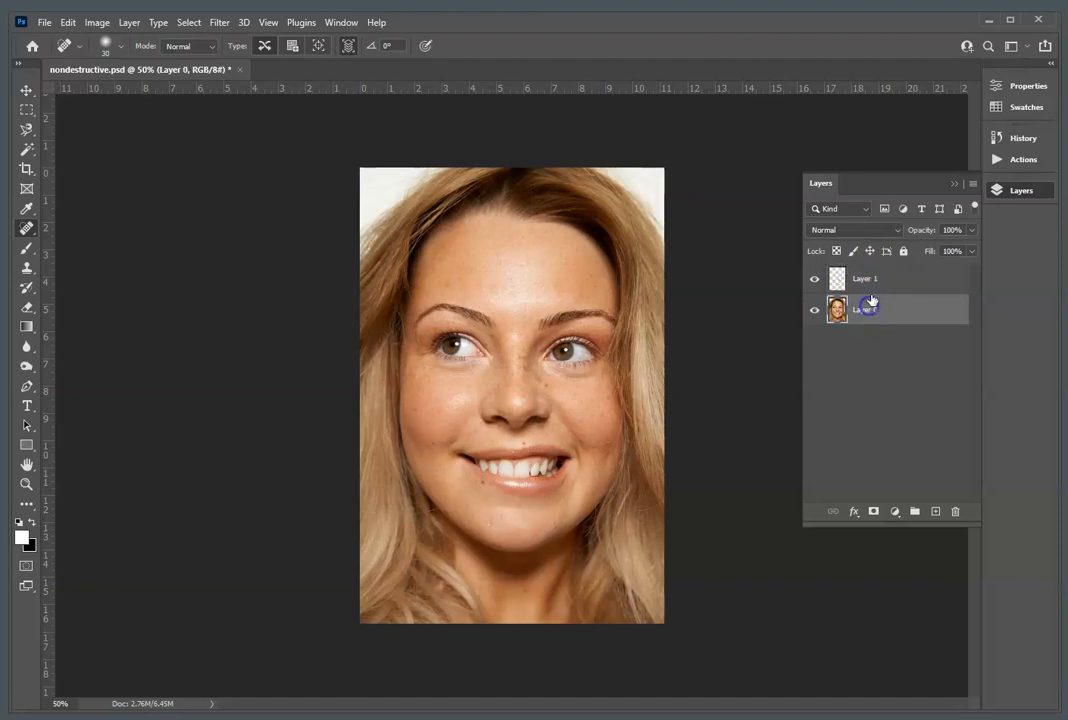
pyautogui.click(872, 284)
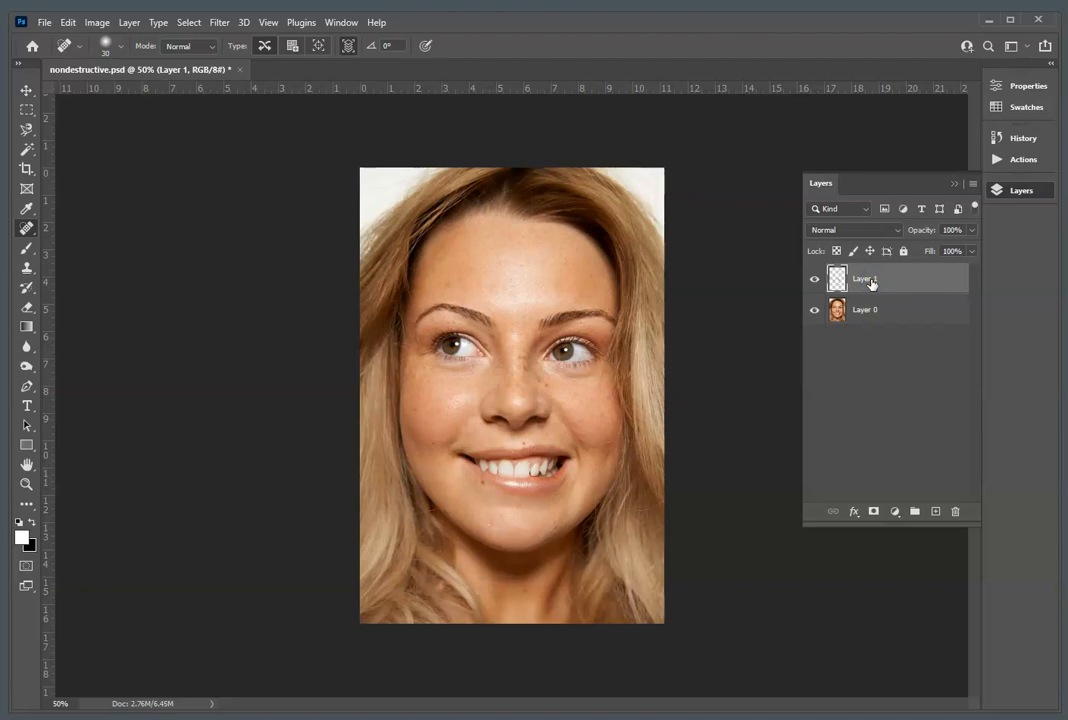
pyautogui.hotkey('ctrl', 'shift', 'alt', 'n')
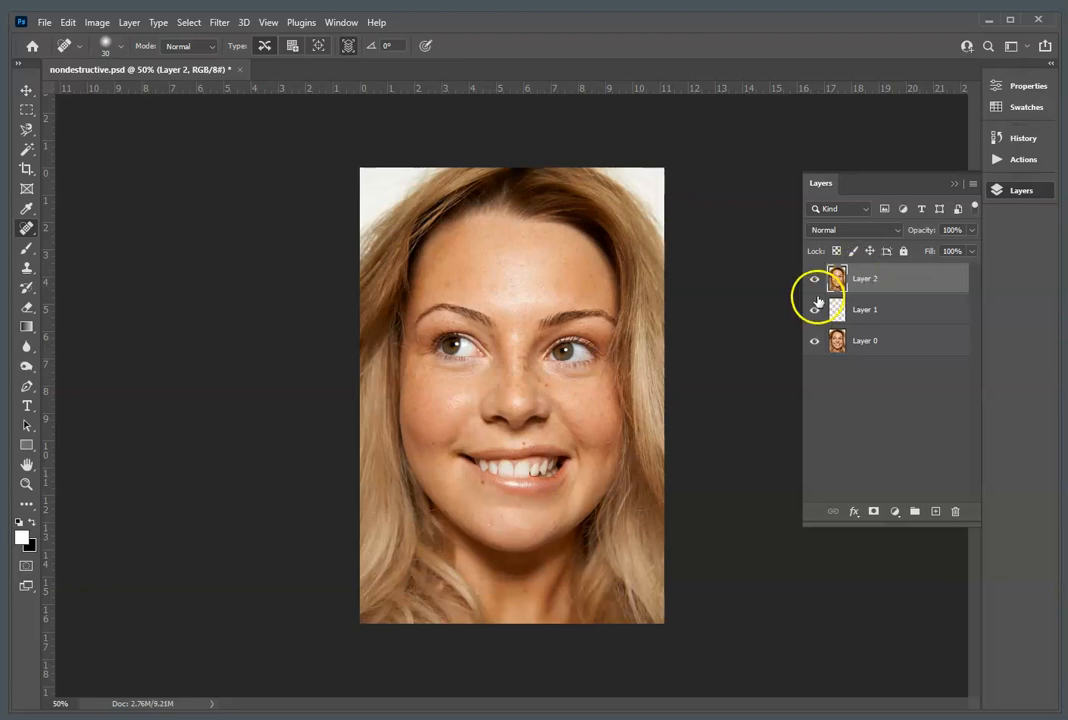
pyautogui.moveTo(814, 311); pyautogui.dragTo(817, 339)
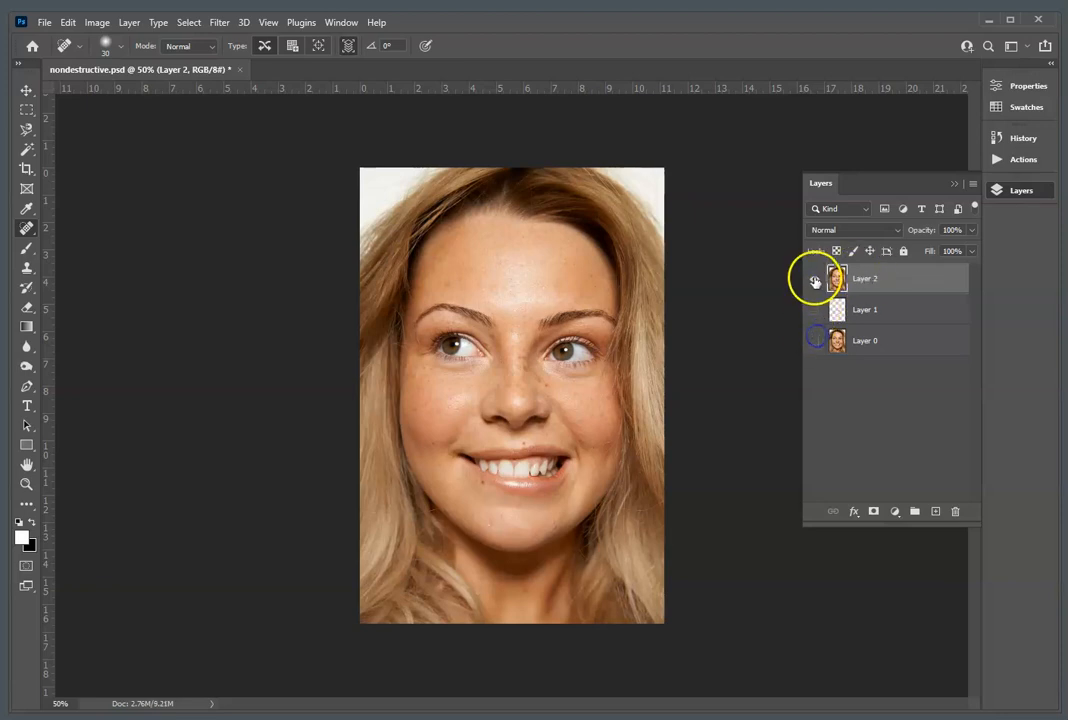
pyautogui.click(883, 283)
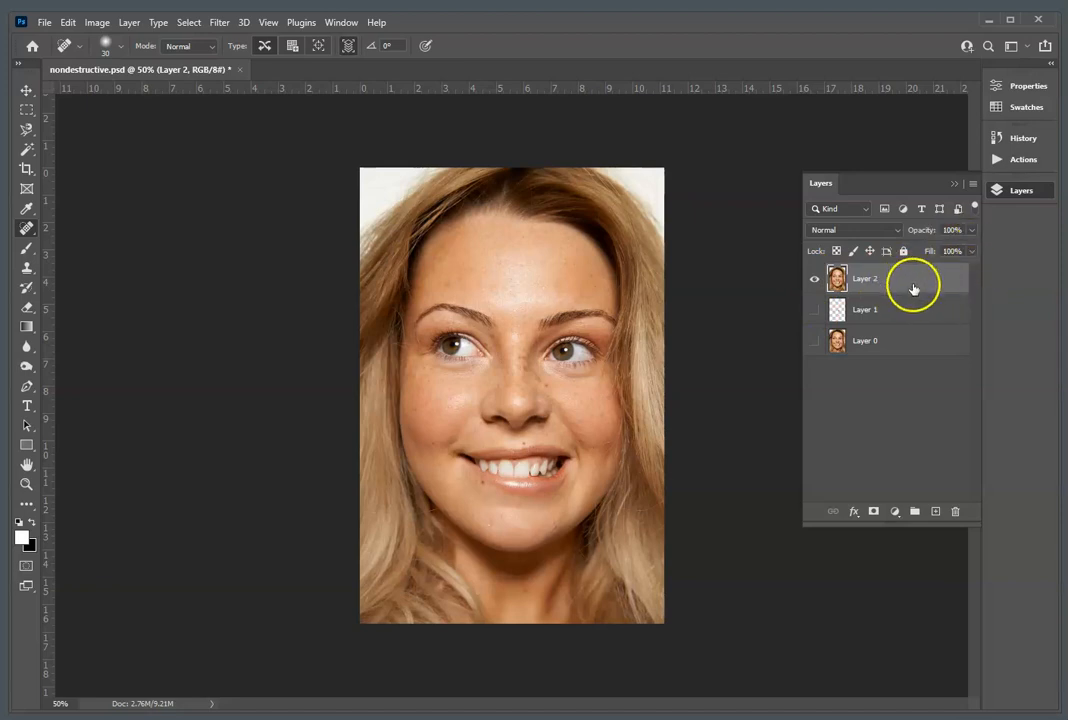
# Step: Open the full list of quick actions for the merged layer and browse it for skin retouching options
pyautogui.click(1026, 88)
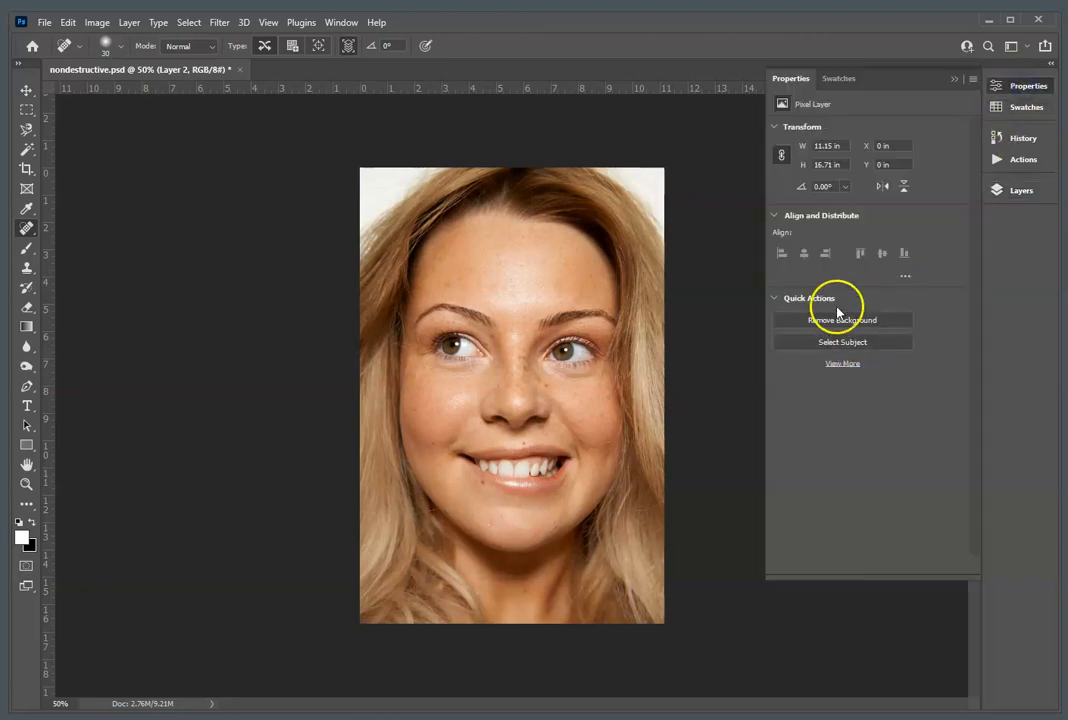
pyautogui.click(848, 366)
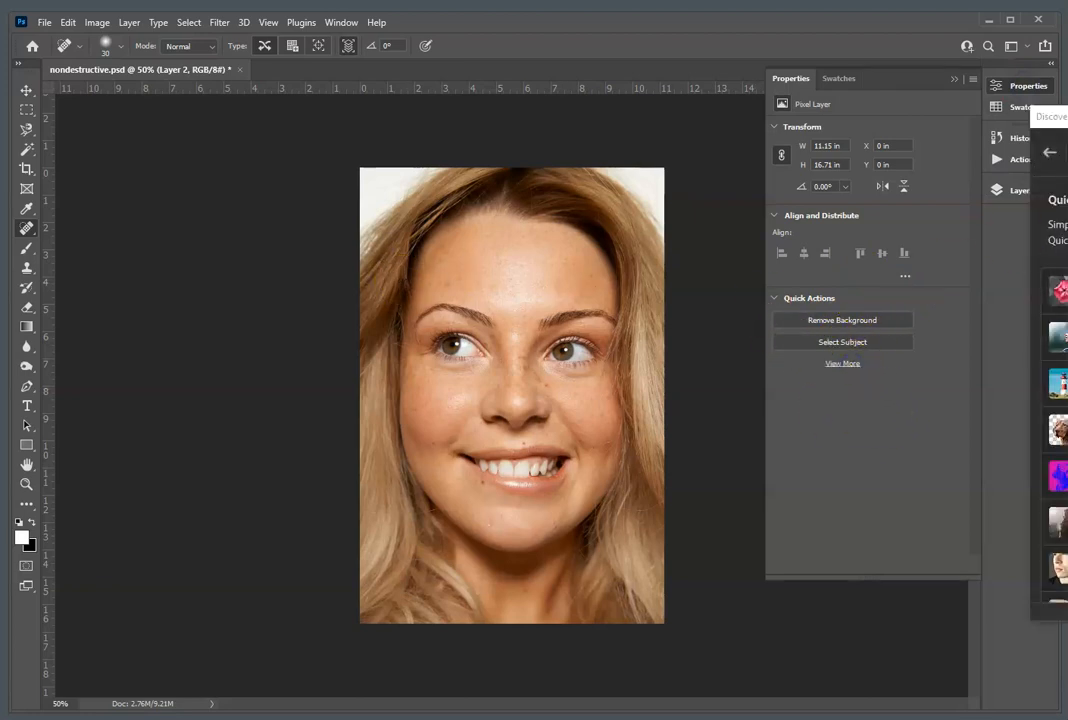
pyautogui.moveTo(1067, 118); pyautogui.dragTo(845, 74)
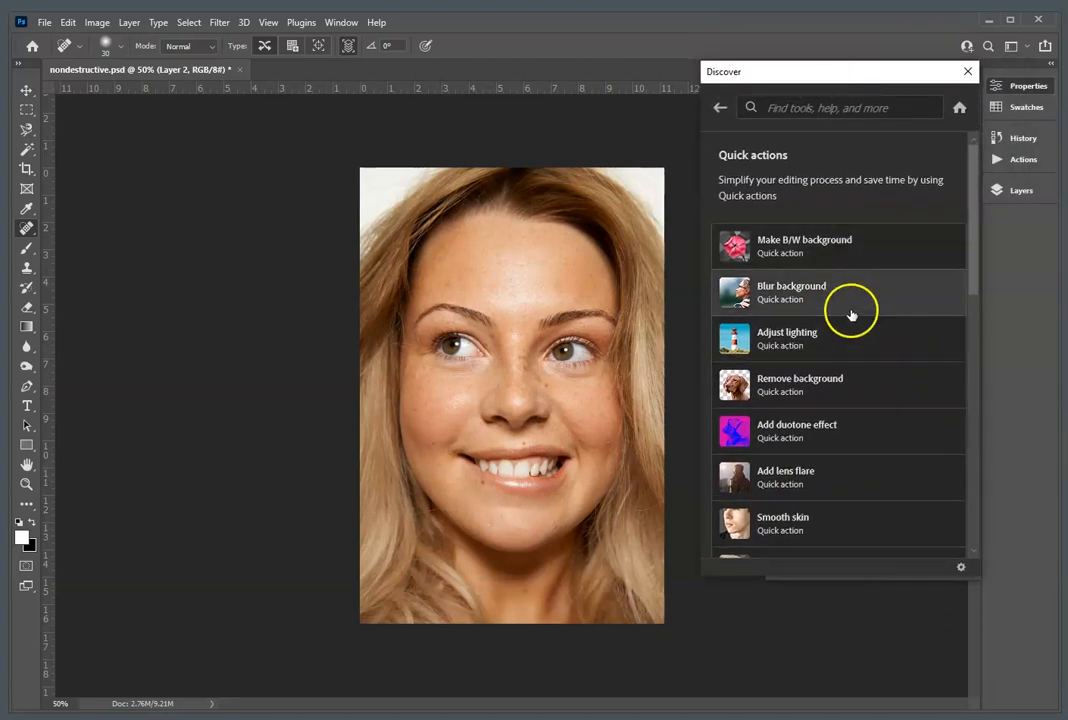
pyautogui.scroll(-3, 887, 327)
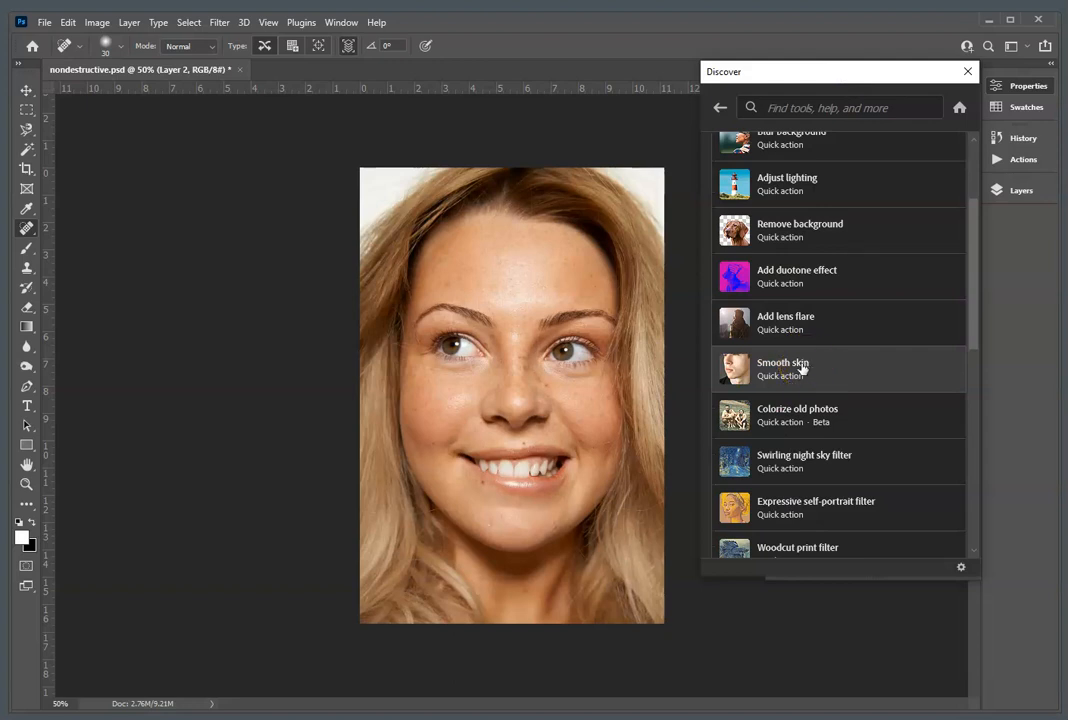
# Step: Apply the Smooth skin quick action to the merged layer and return to the quick actions list
pyautogui.moveTo(520, 286); pyautogui.dragTo(405, 198)
pyautogui.press('space')
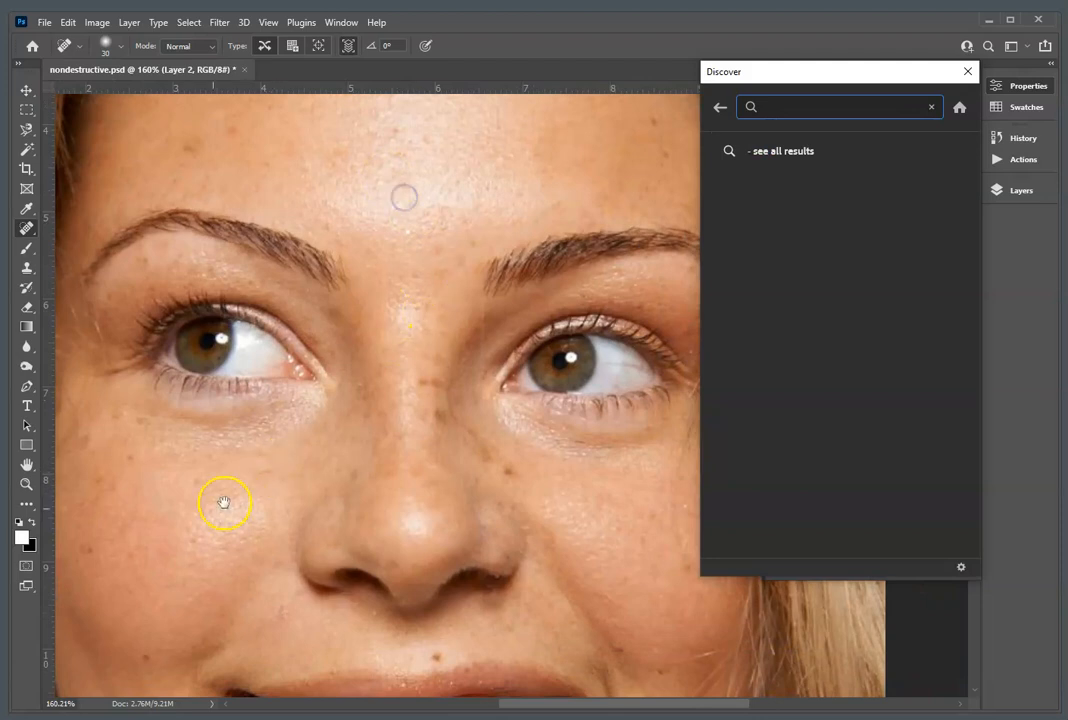
pyautogui.click(862, 70)
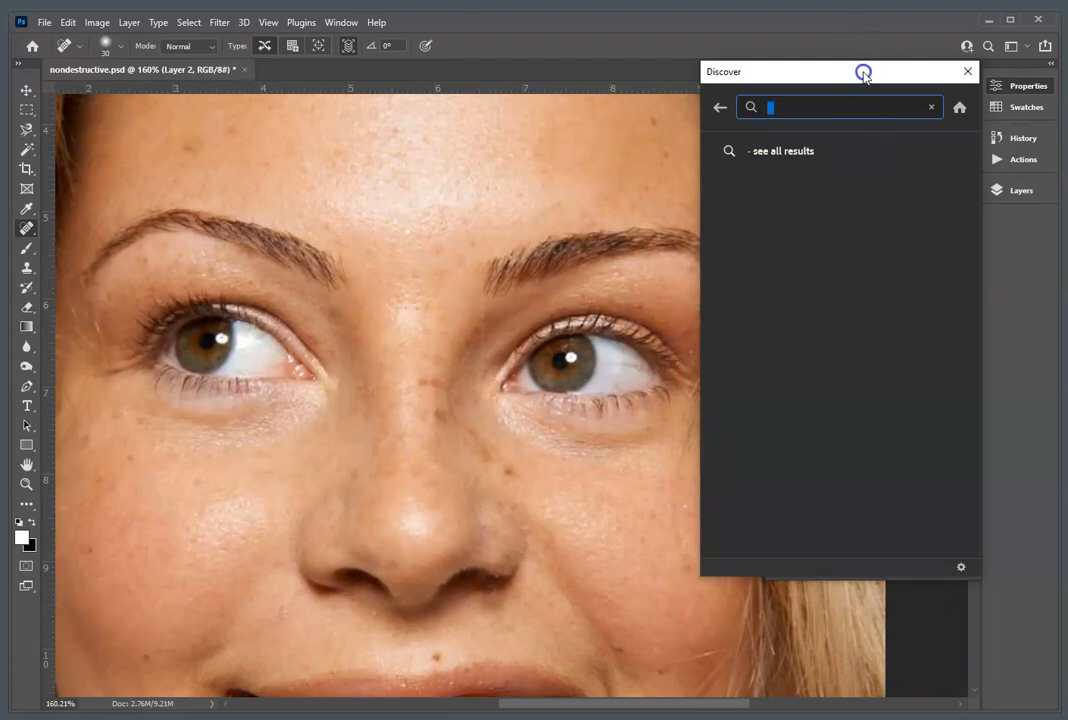
pyautogui.click(719, 110)
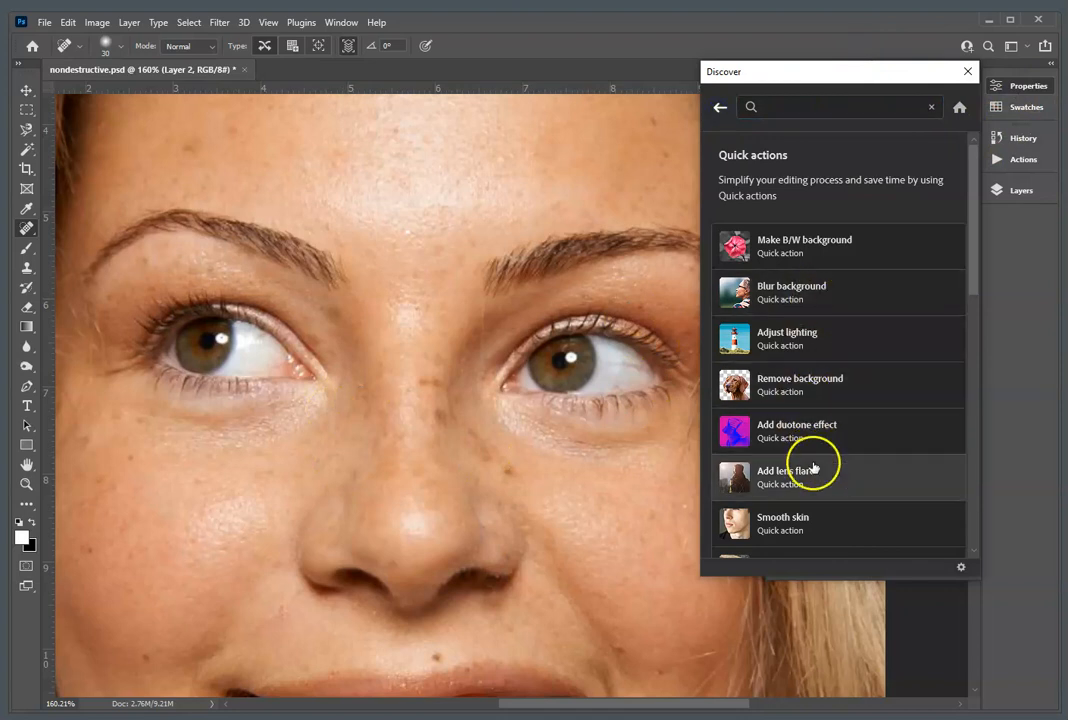
pyautogui.click(804, 534)
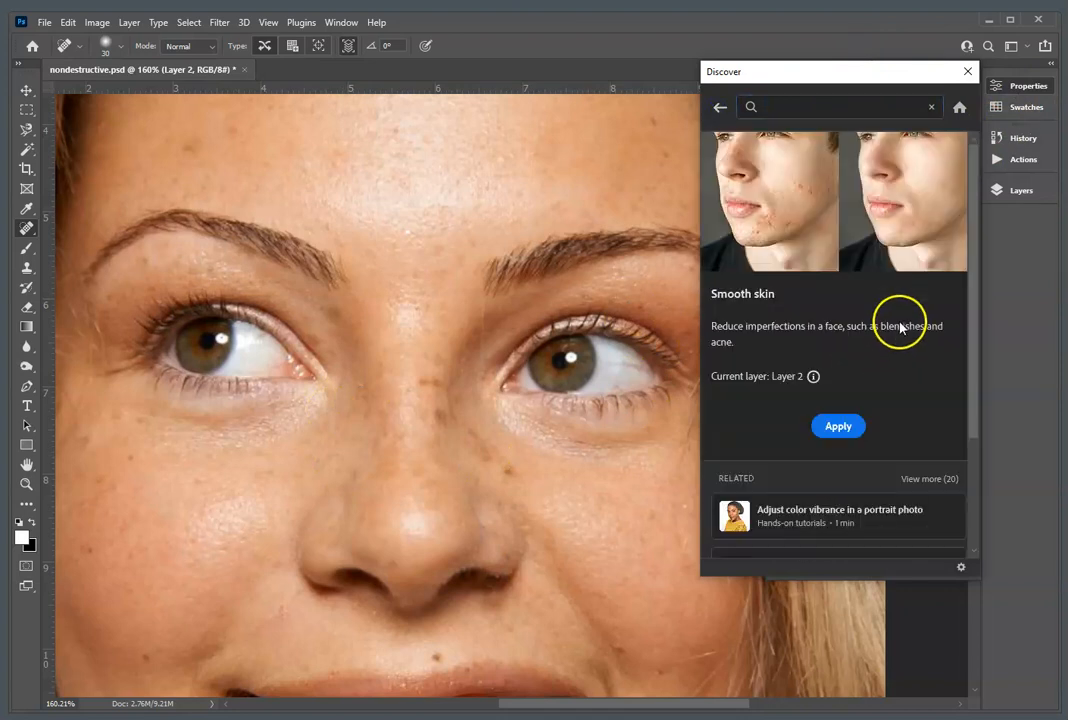
pyautogui.click(838, 427)
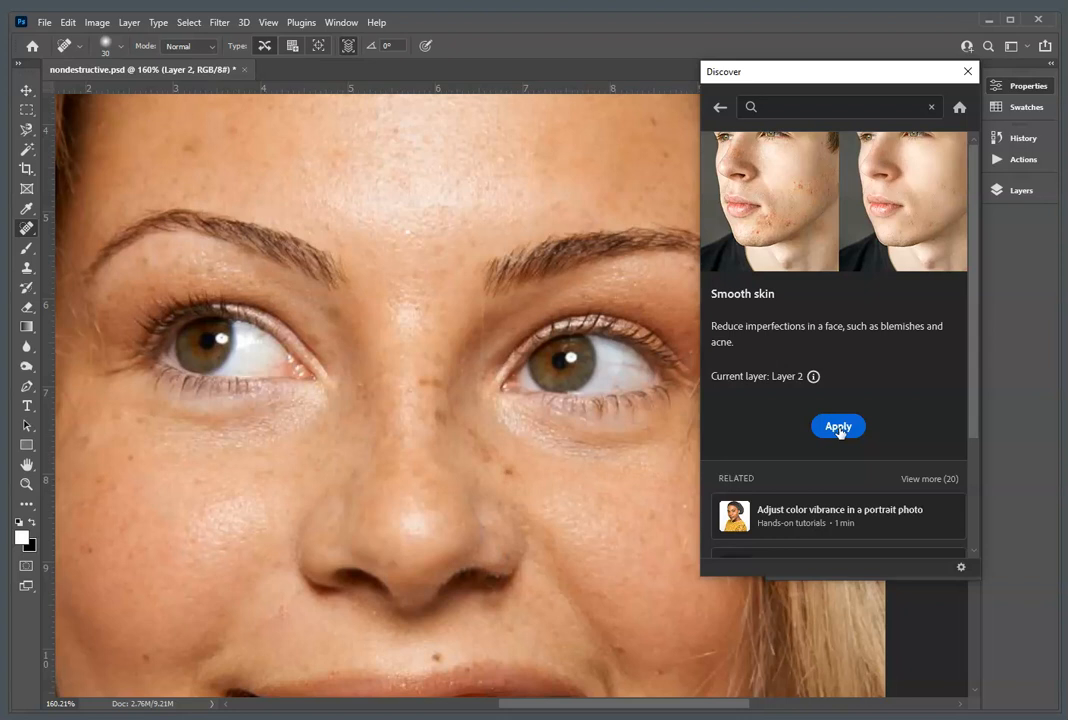
pyautogui.click(839, 429)
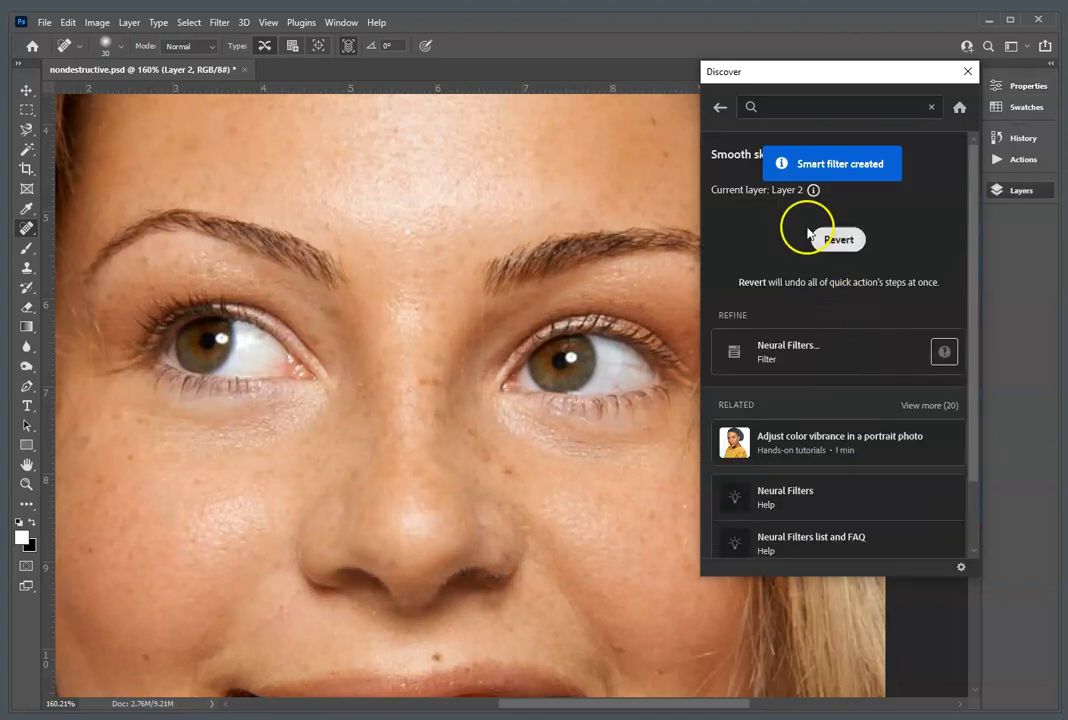
pyautogui.click(720, 110)
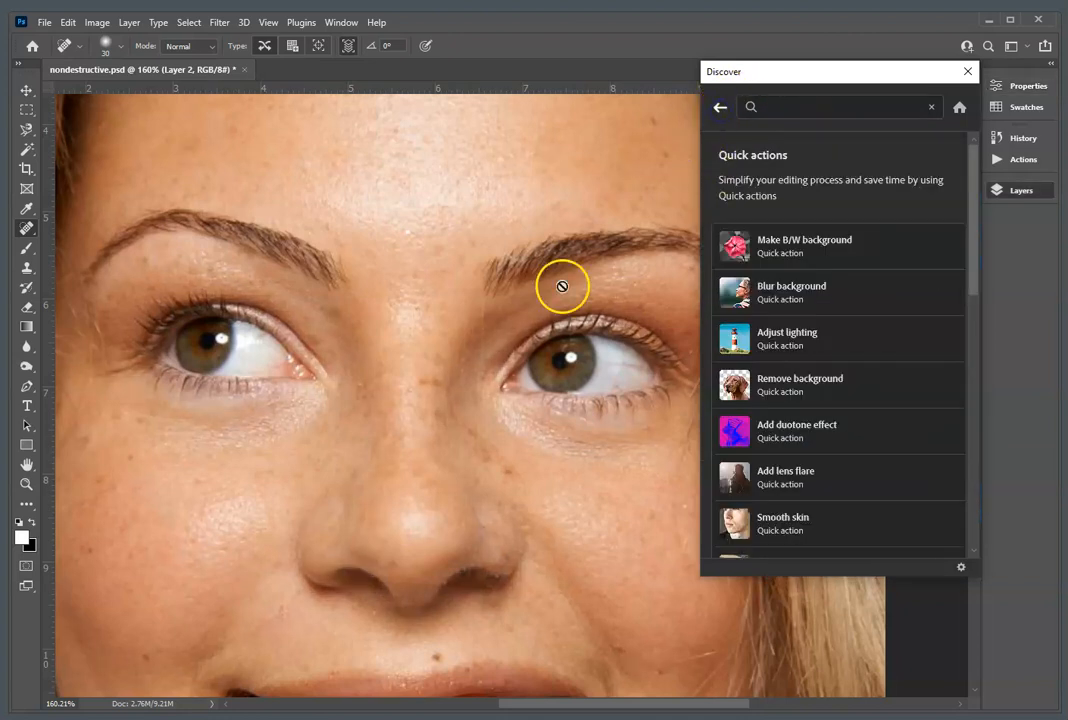
# Step: Compare the whole portrait with the skin-smoothing smart filter shown and hidden
pyautogui.keyDown('alt'); pyautogui.click(498, 413); pyautogui.keyUp('alt')
pyautogui.keyDown('alt'); pyautogui.click(498, 413); pyautogui.keyUp('alt')
pyautogui.keyDown('alt'); pyautogui.click(498, 413); pyautogui.keyUp('alt')
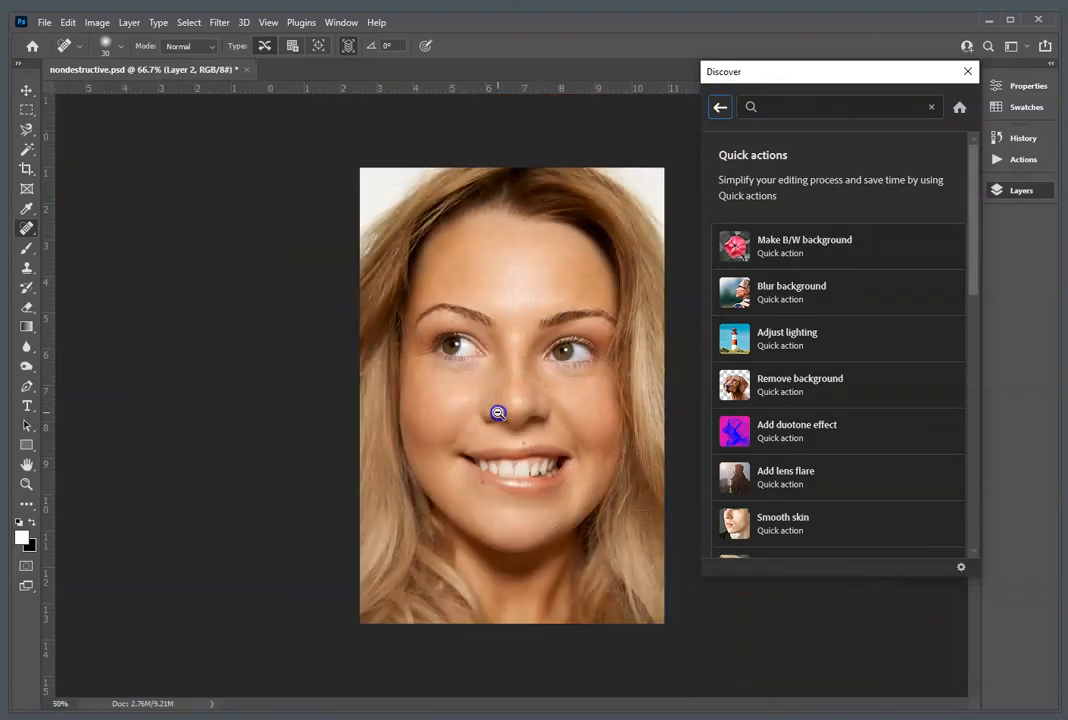
pyautogui.moveTo(903, 71); pyautogui.dragTo(265, 80)
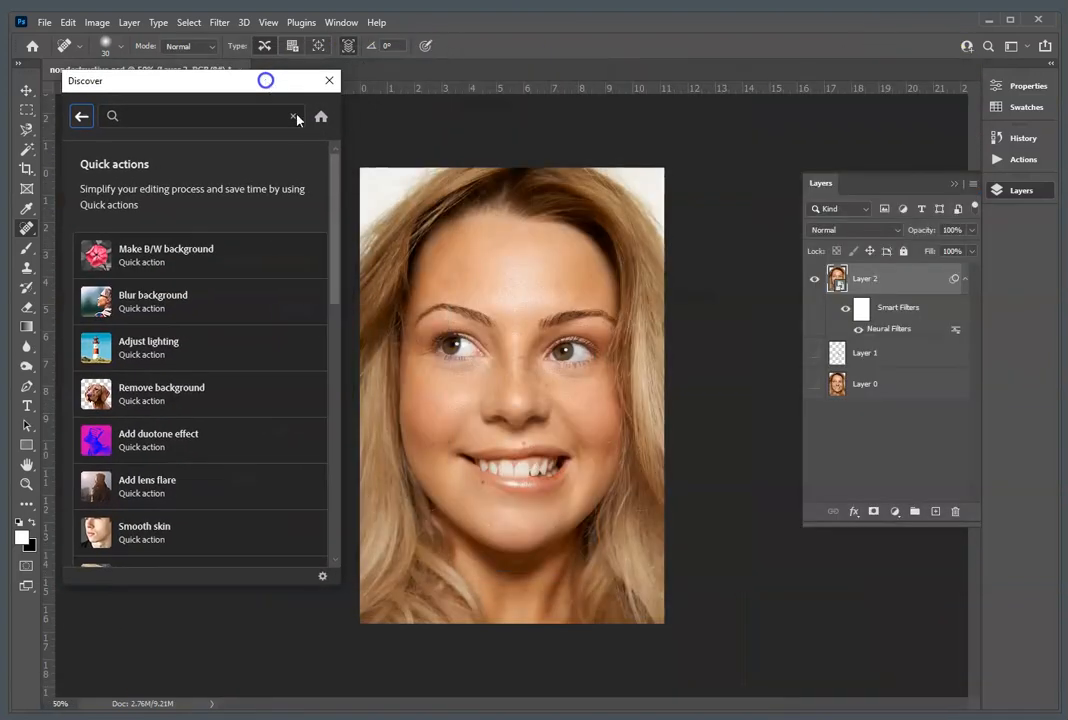
pyautogui.click(846, 312)
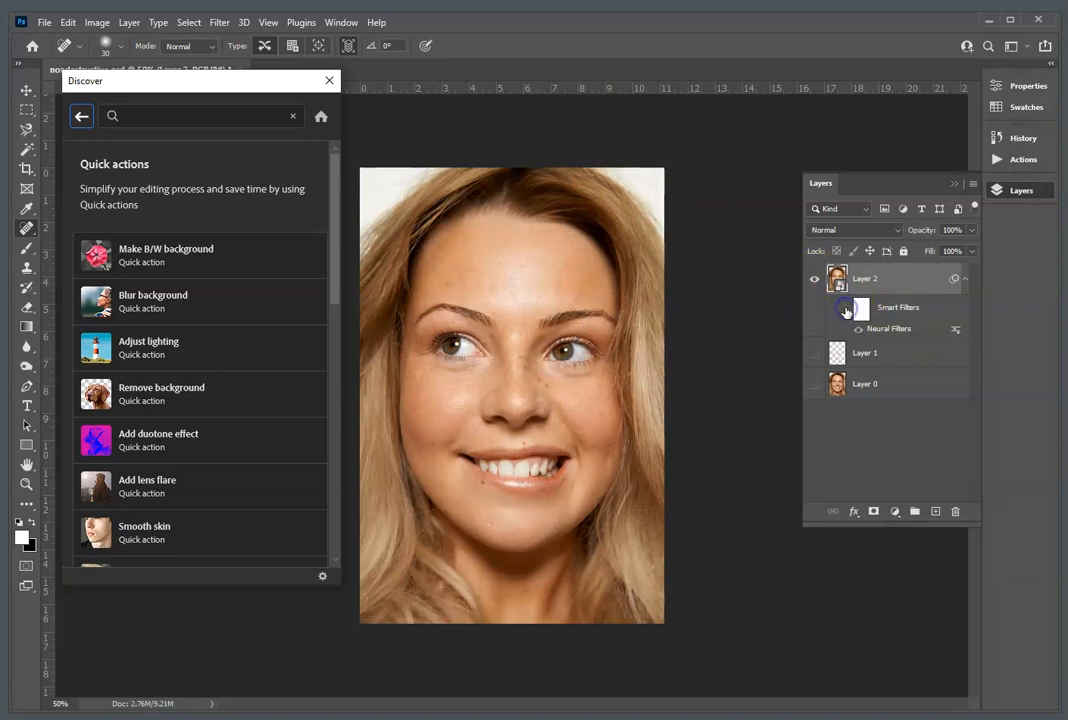
# Step: Apply the Add a vignette quick action to the merged layer and close the Discover window
pyautogui.moveTo(336, 207); pyautogui.dragTo(360, 381)
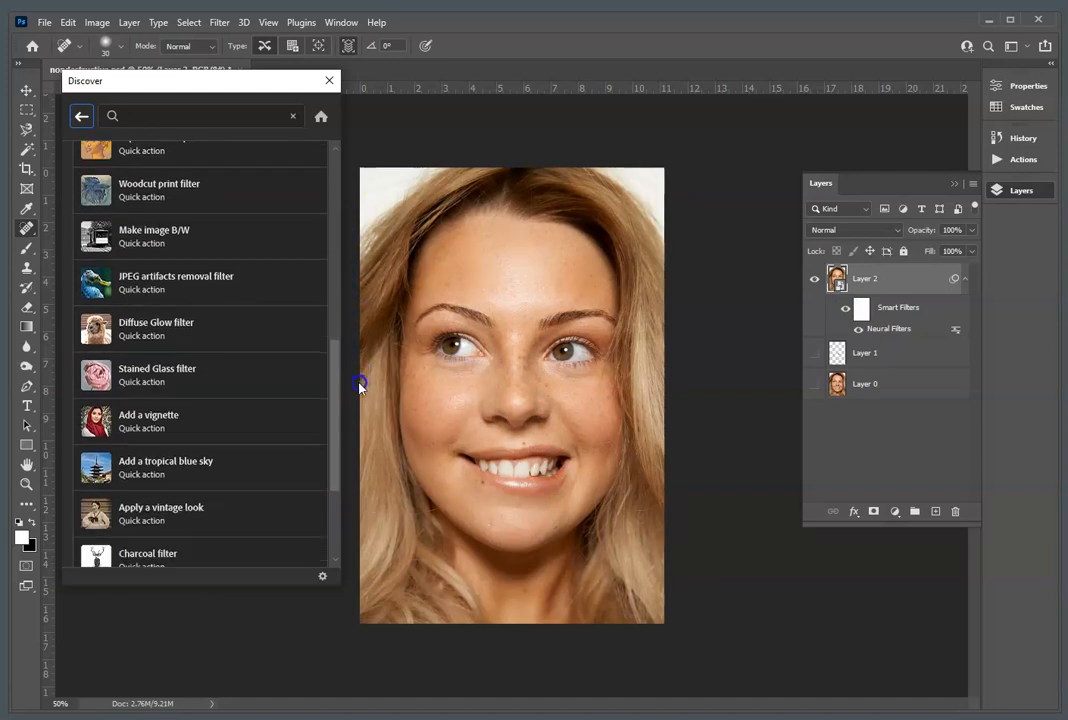
pyautogui.click(178, 420)
pyautogui.click(200, 435)
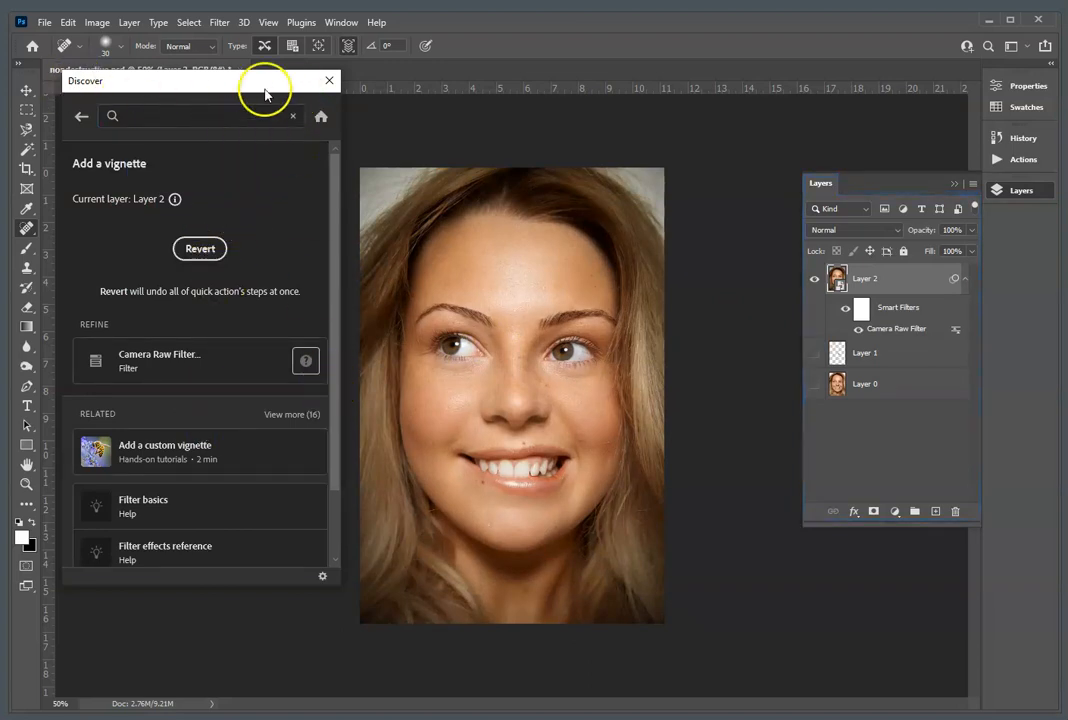
pyautogui.click(82, 116)
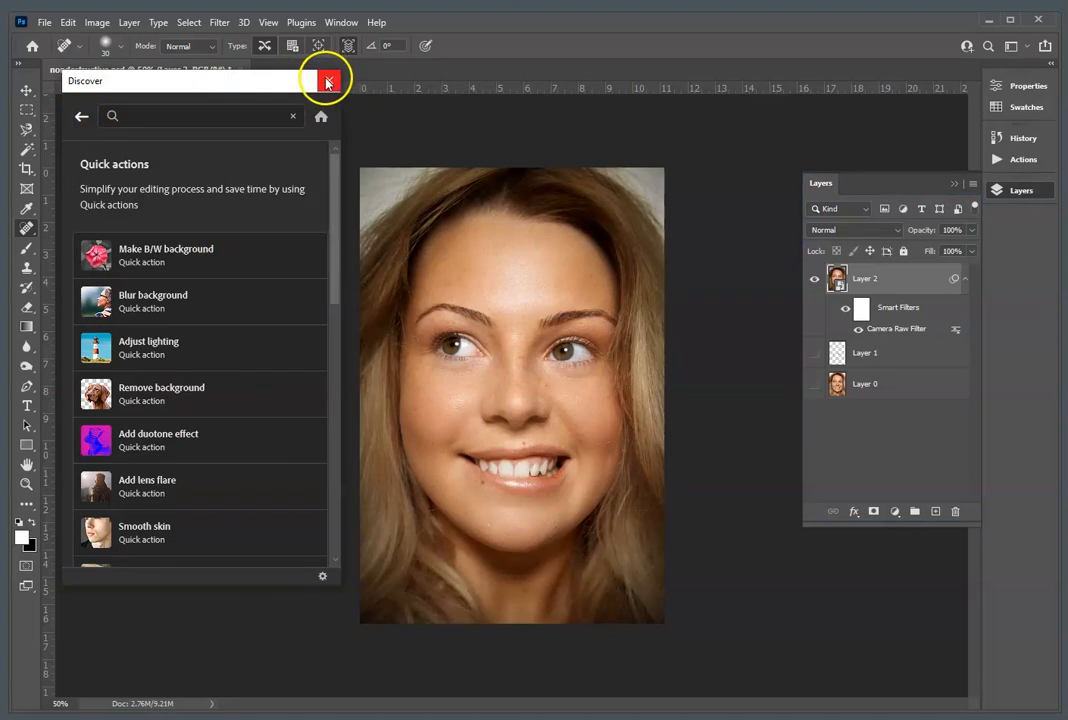
pyautogui.click(330, 80)
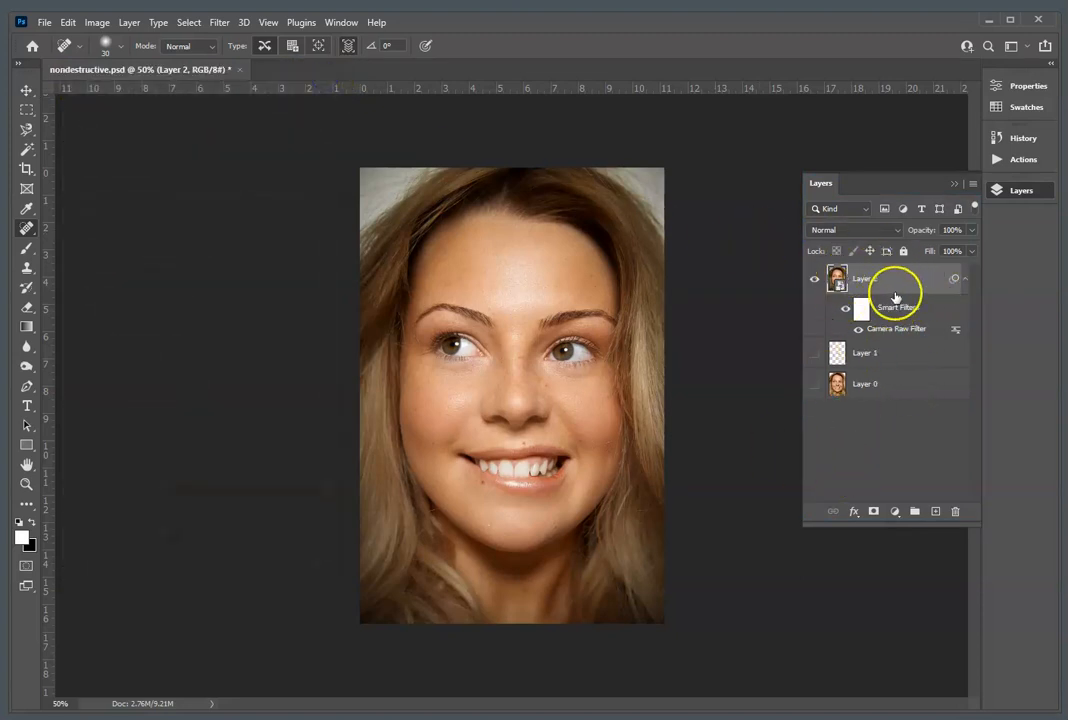
# Step: Show the two hidden lower layers and resize the image to 500 pixels wide with linked proportions
pyautogui.click(817, 359)
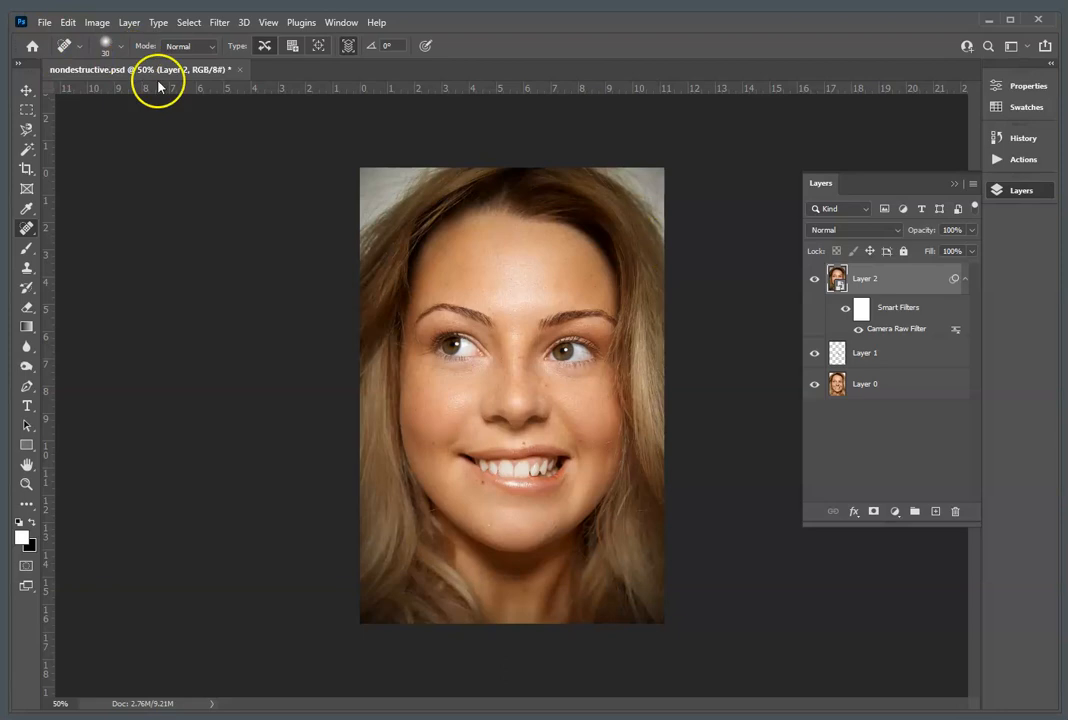
pyautogui.click(97, 22)
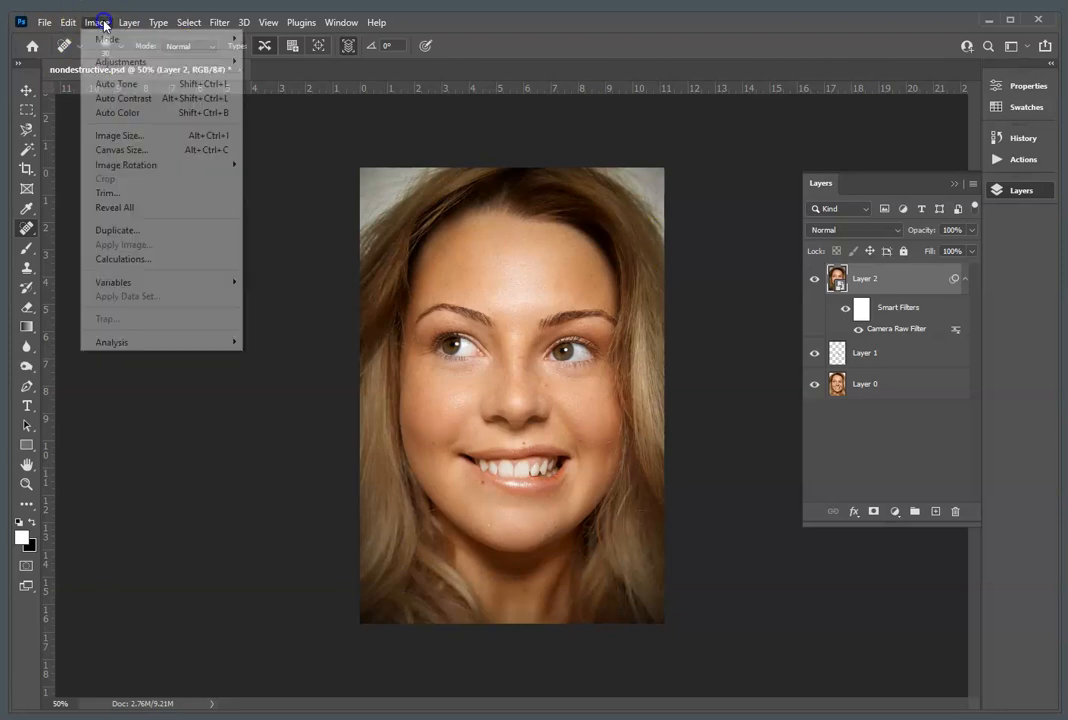
pyautogui.click(122, 135)
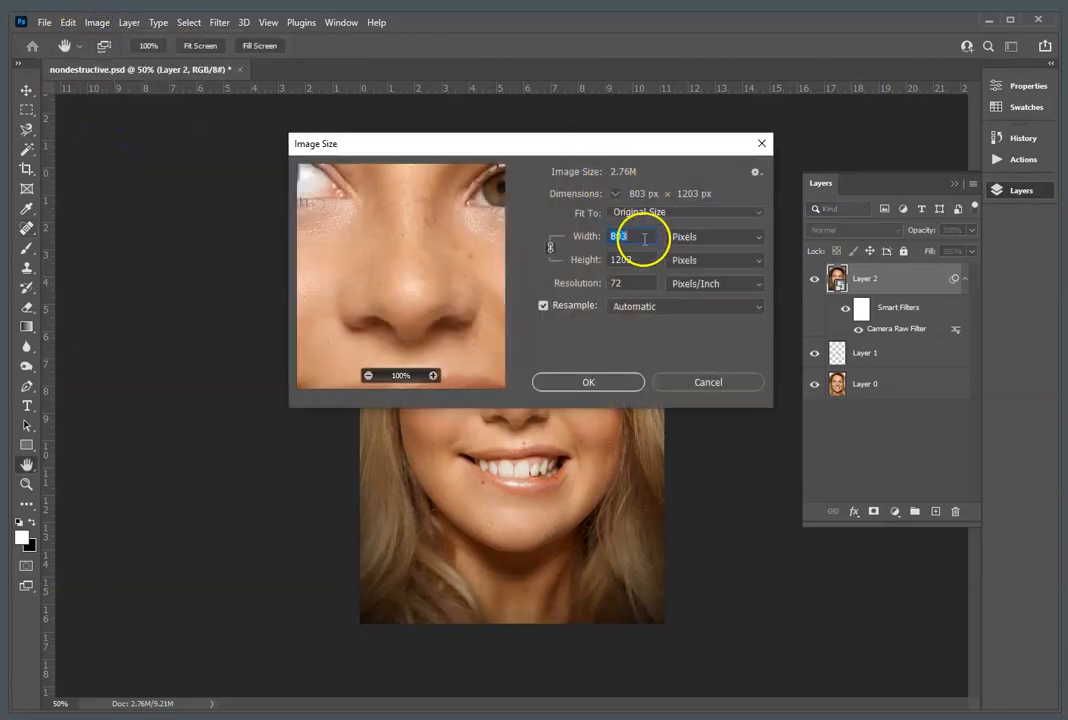
pyautogui.write('500')
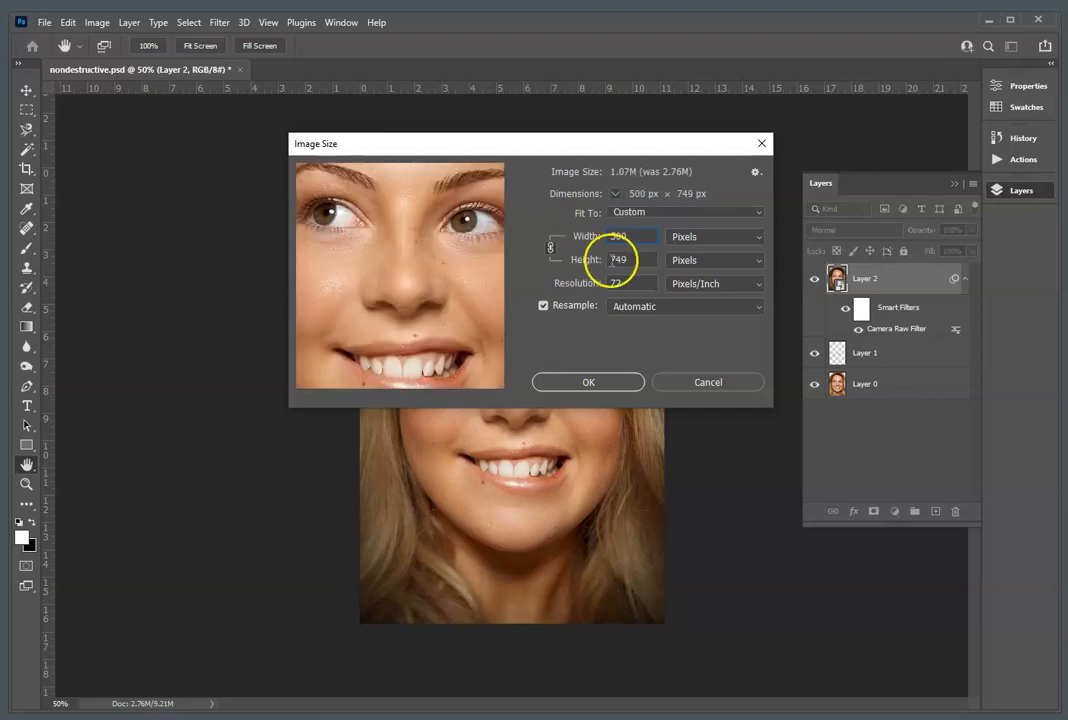
pyautogui.click(608, 384)
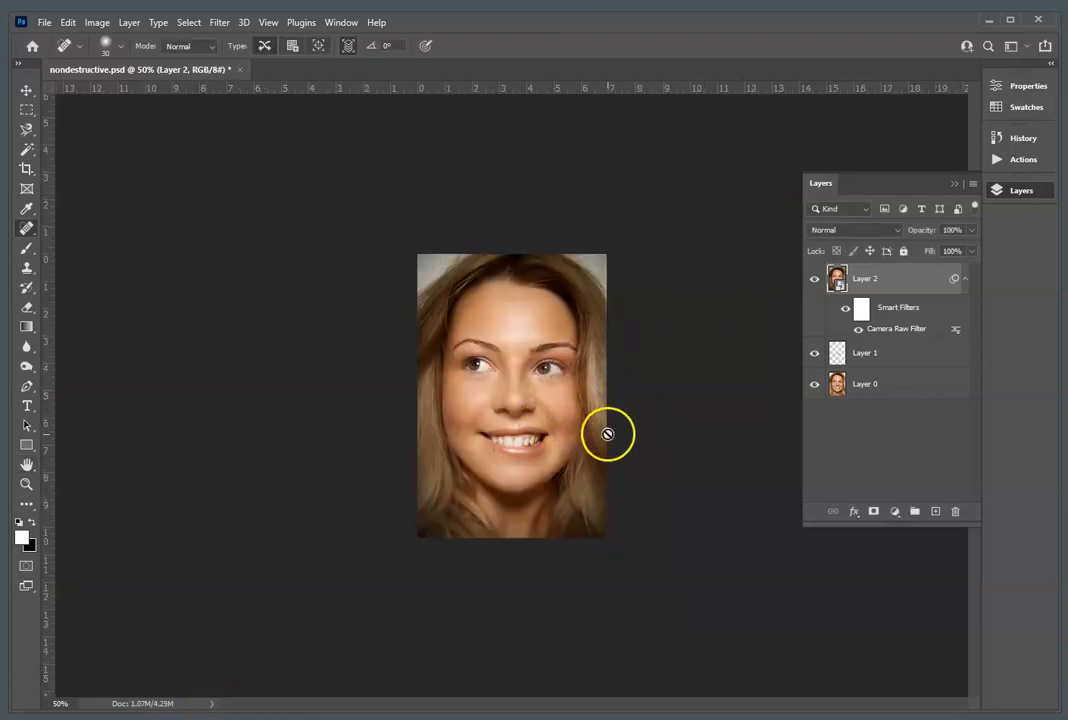
# Step: Compare the resized portrait with the merged, filtered top layer hidden and shown
pyautogui.click(814, 280)
pyautogui.click(814, 280)
pyautogui.click(814, 281)
pyautogui.click(814, 281)
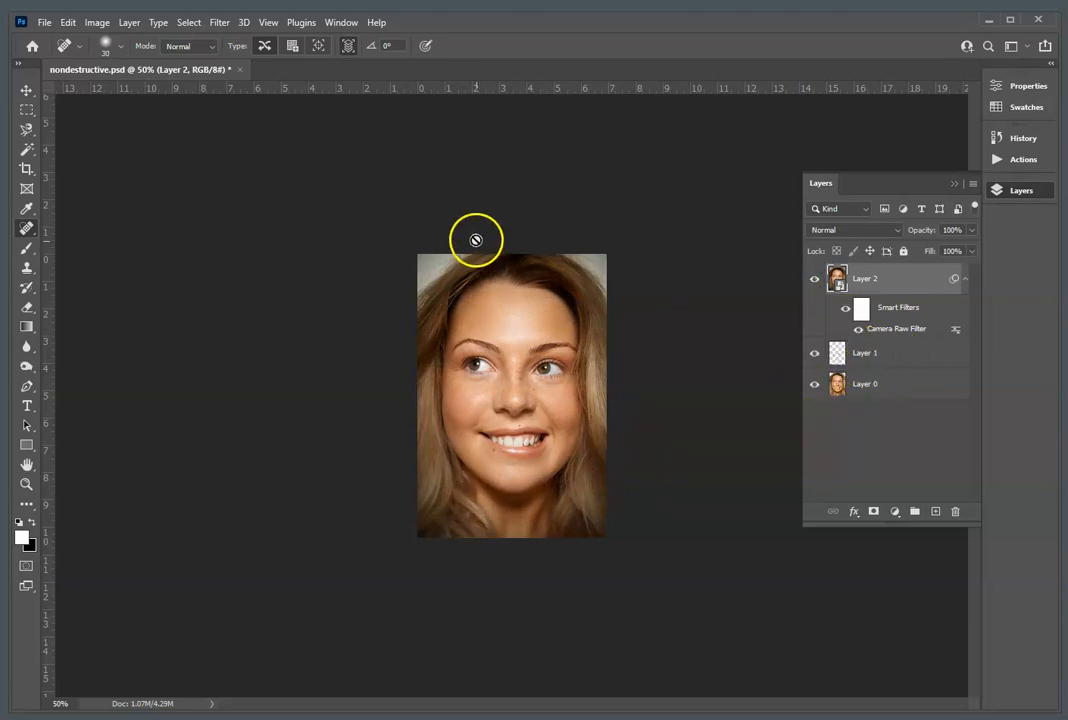
# Step: Save the document as a new Photoshop file on the desktop, adding the person's name before "nondestructive" and keeping Maximize Compatibility enabled
pyautogui.click(47, 25)
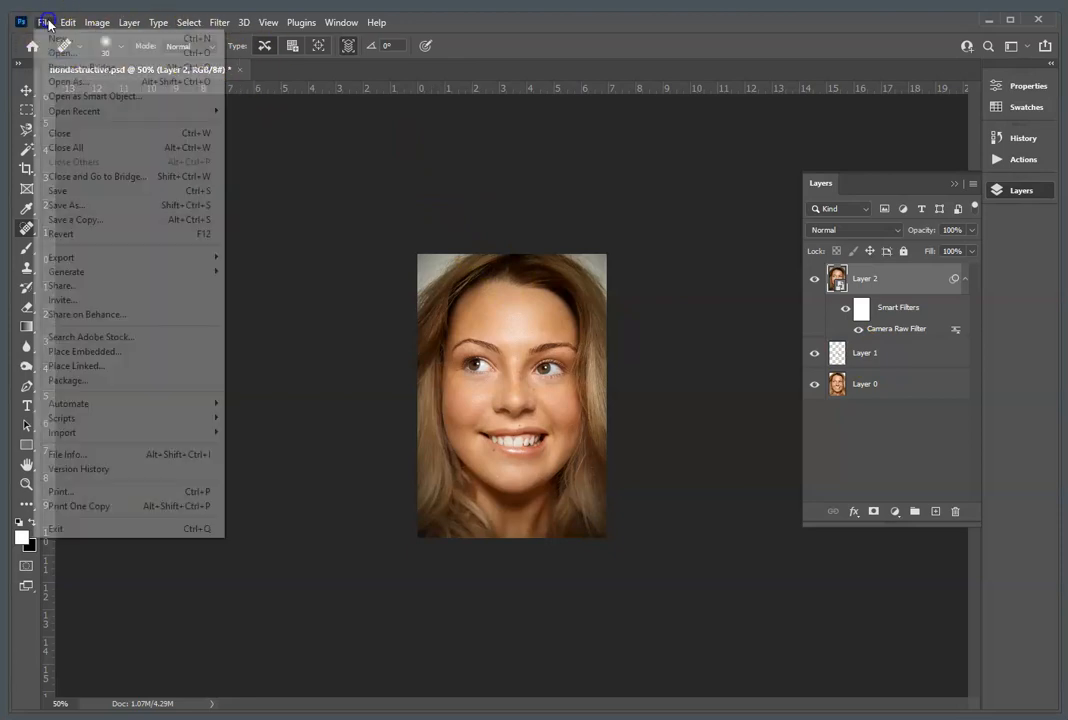
pyautogui.click(99, 204)
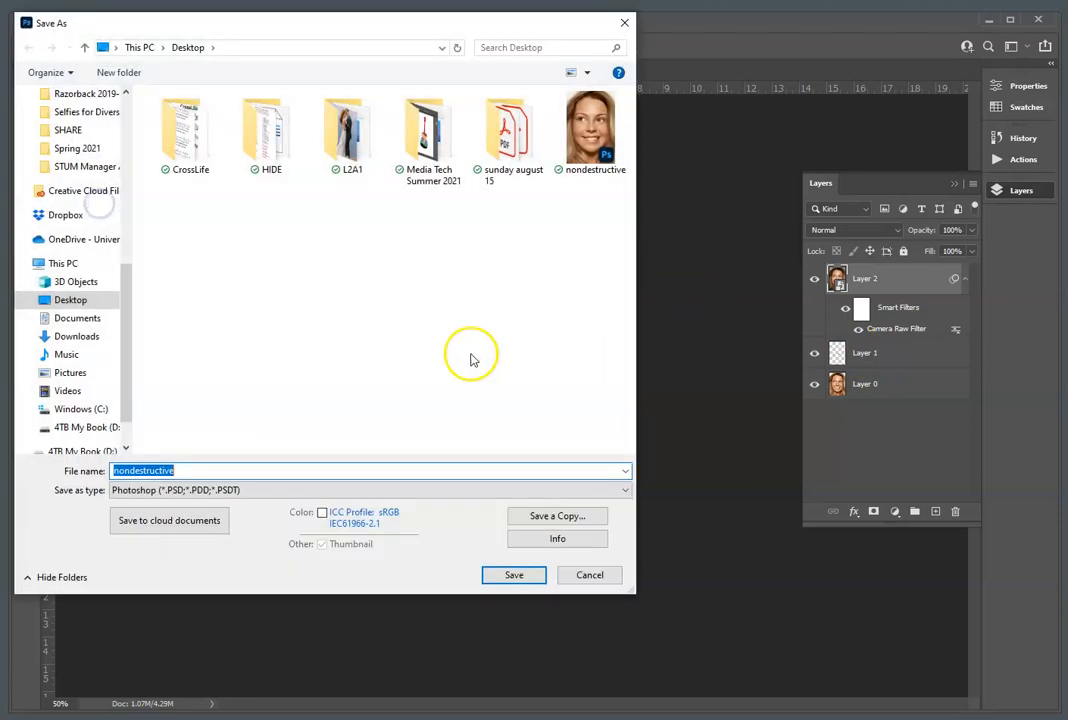
pyautogui.click(263, 472)
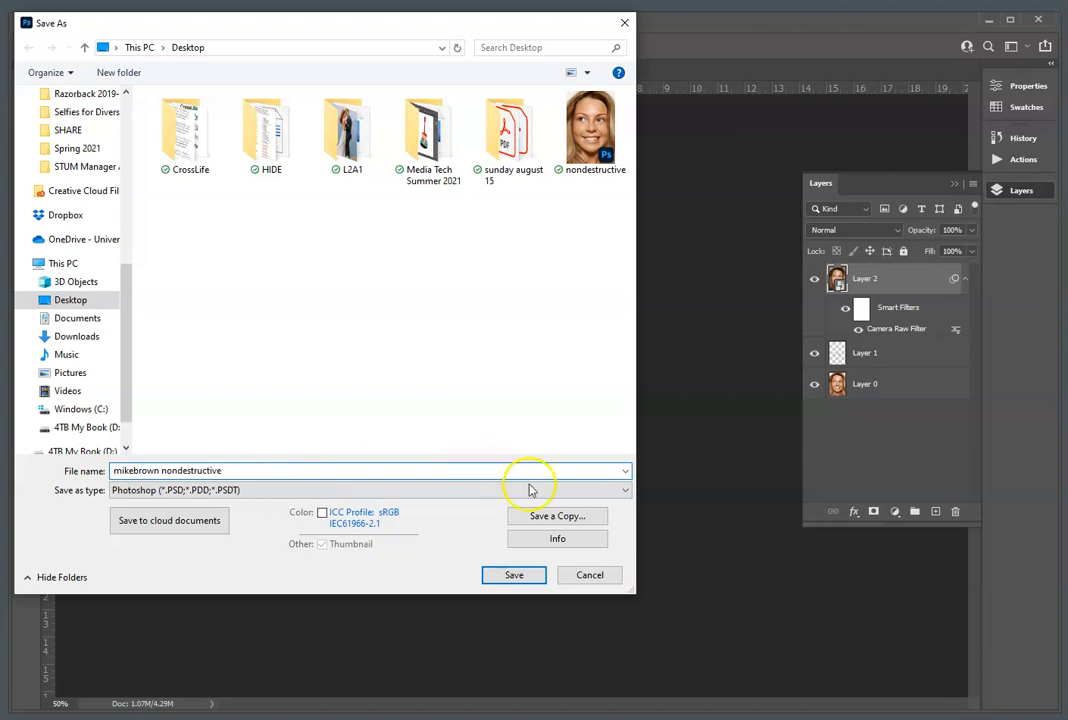
pyautogui.click(524, 580)
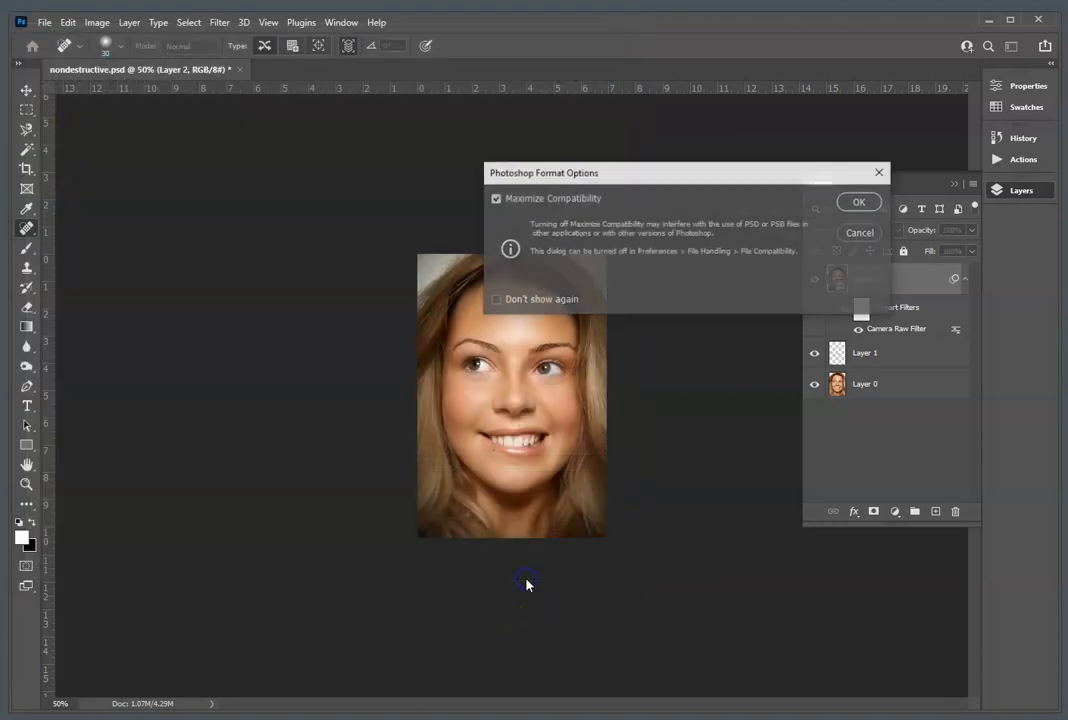
pyautogui.click(856, 199)
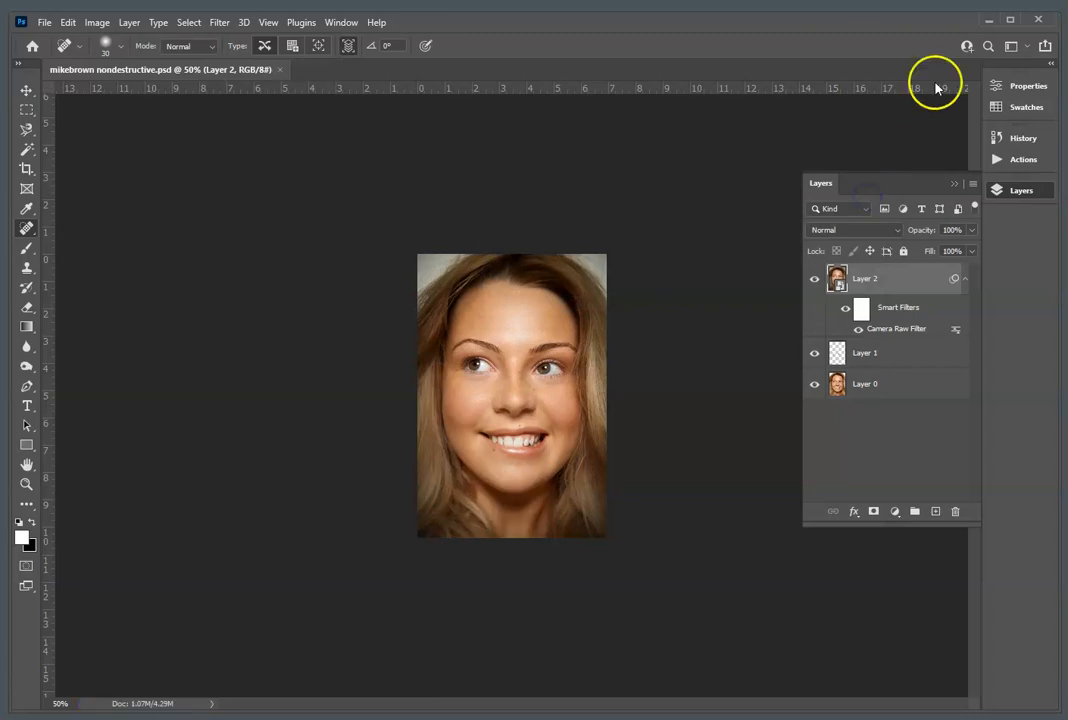
# Step: Switch to the desktop and place the newly saved Photoshop file beside the original nondestructive image
pyautogui.click(989, 21)
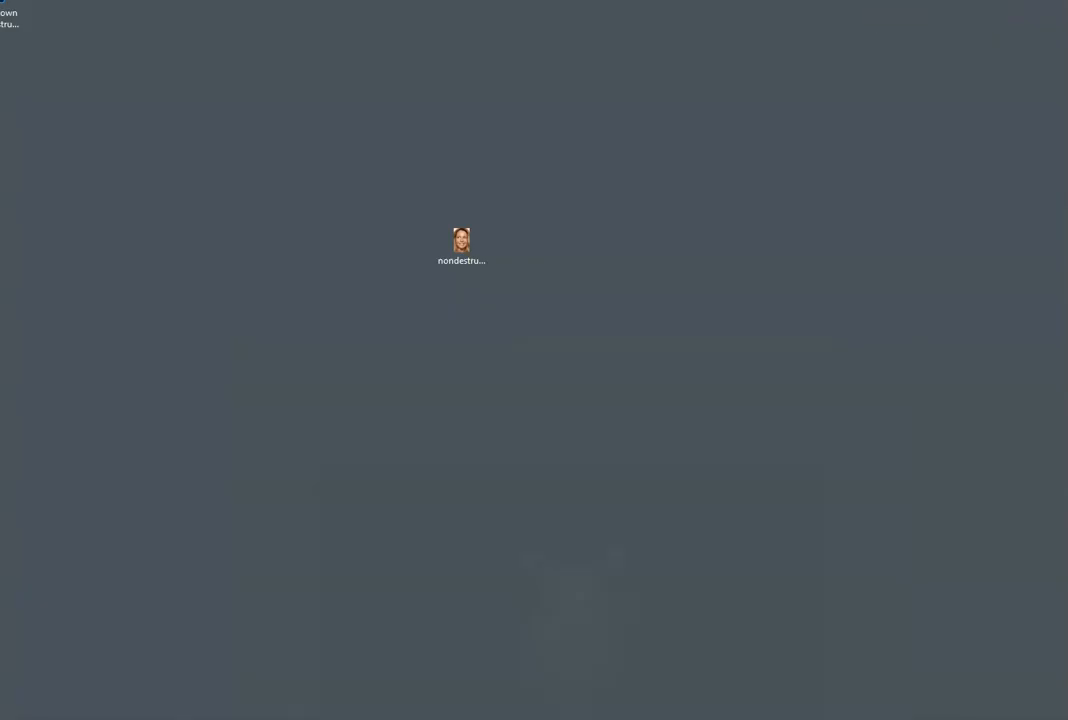
pyautogui.moveTo(1, 1); pyautogui.dragTo(312, 214)
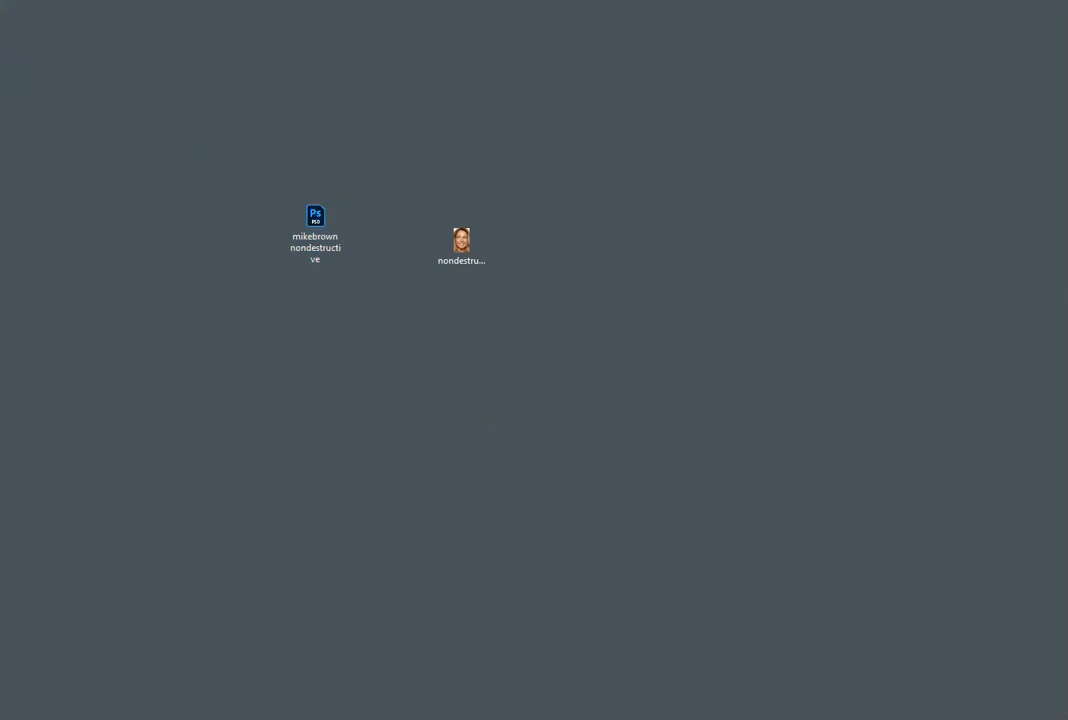